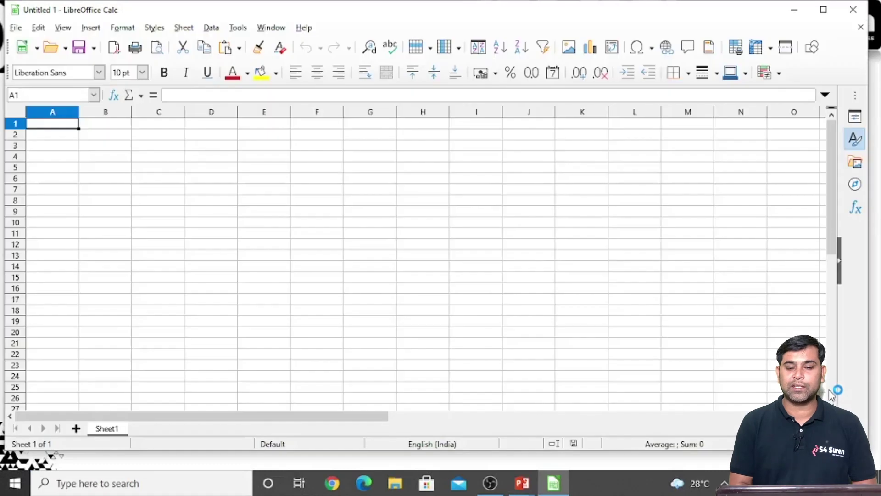
Enter the label "Selling Price" in cell A1 and the value 10 beside it in B1.
scroll(832, 395, "up", 4, "ctrl")
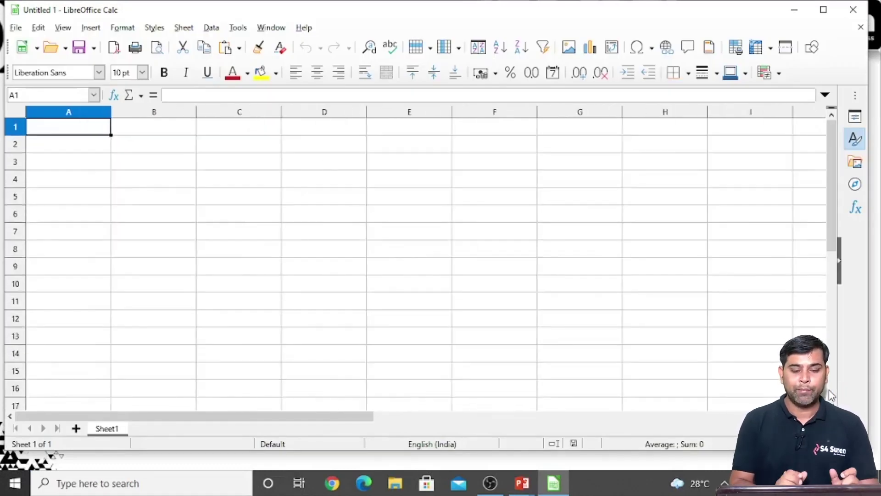
type("Selling Price")
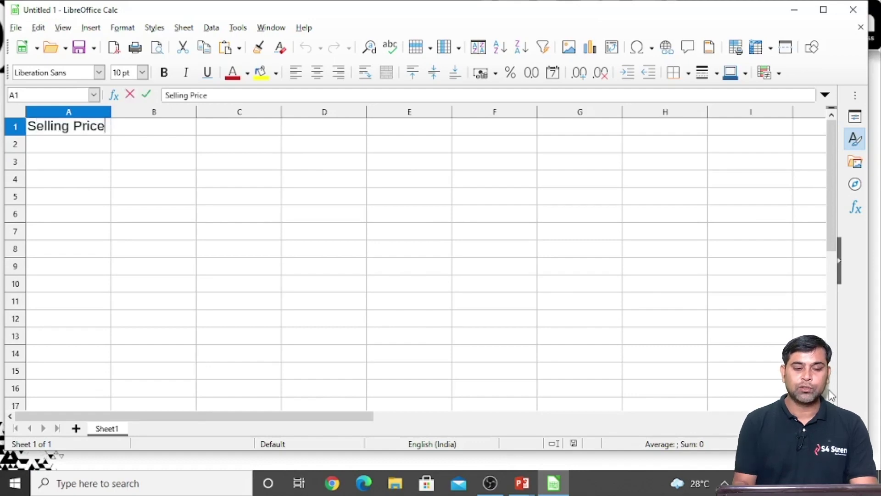
key("Return")
scroll(831, 393, "up", 3)
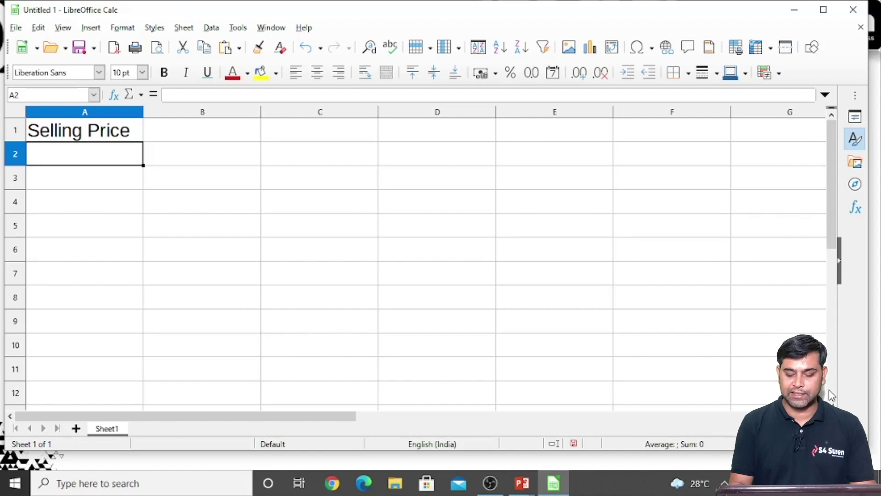
key("Up")
key("Right")
type("10")
key("Return")
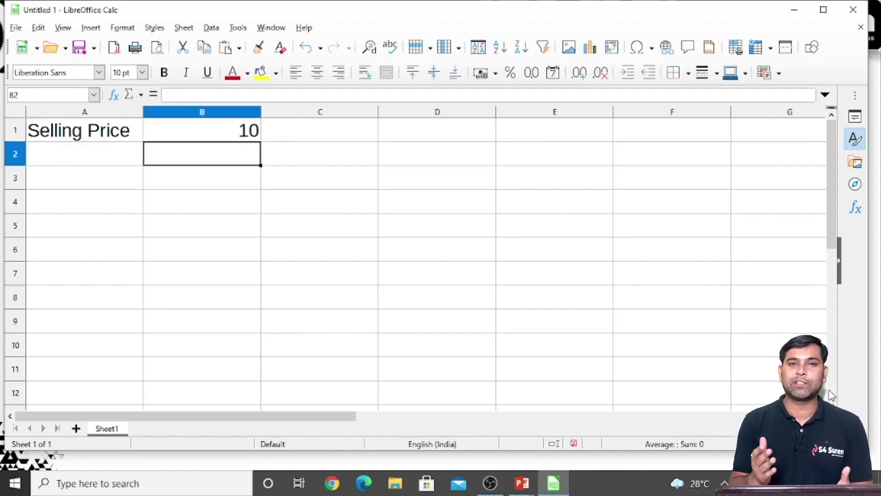
Enter the label "Making Cost" in cell A2 and the value 4 beside it in B2.
key("Left")
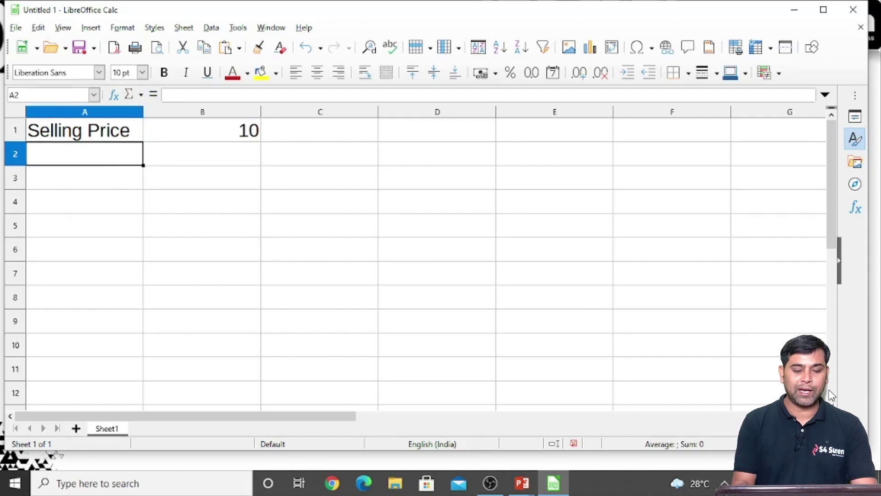
type("Making Cost")
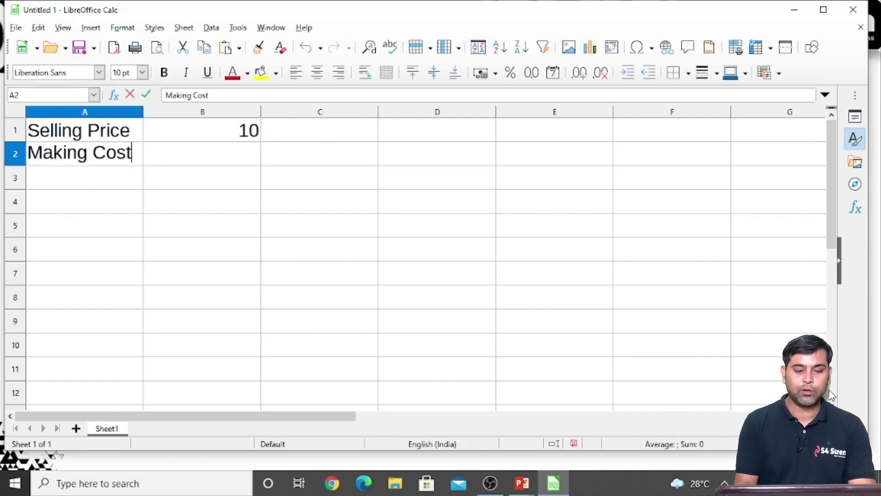
key("Return")
key("Up")
key("Right")
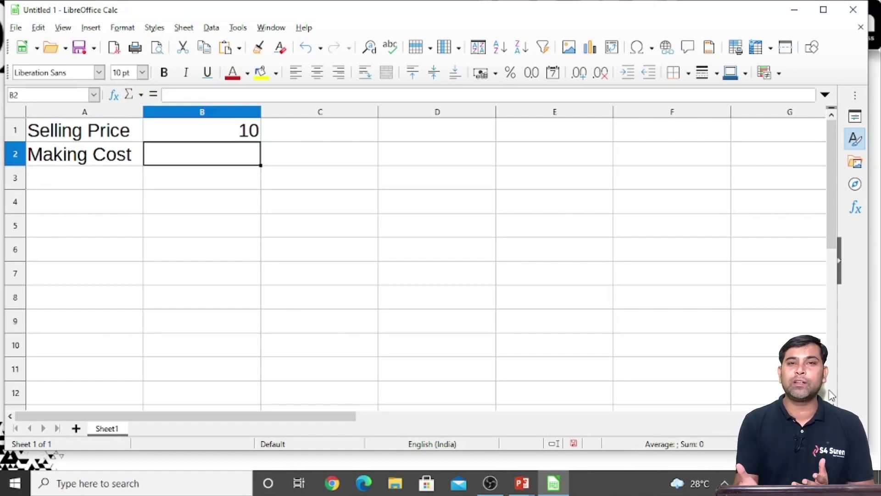
type("4")
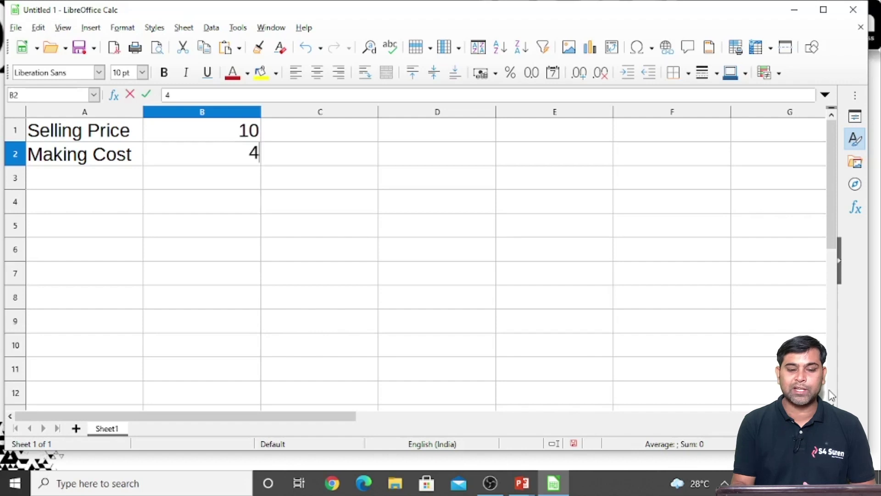
key("Return")
Enter the value 6 in cell C2, next to the making cost.
key("Up")
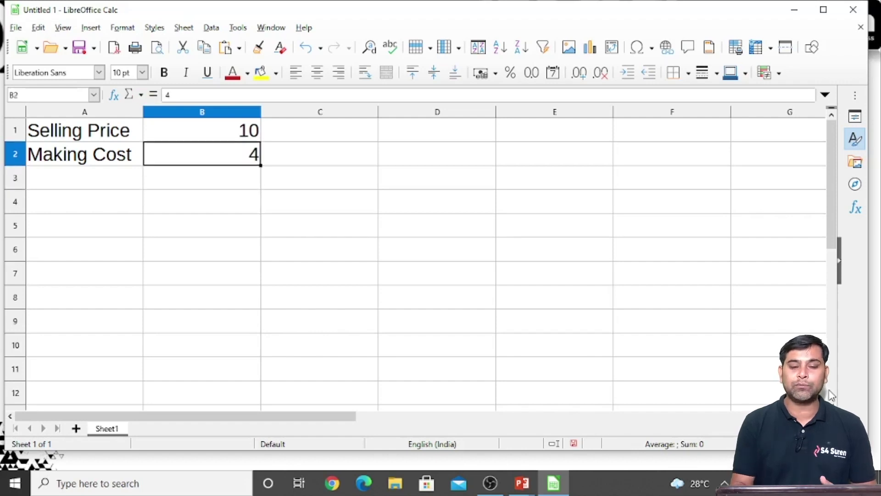
key("Right")
type("6")
key("Return")
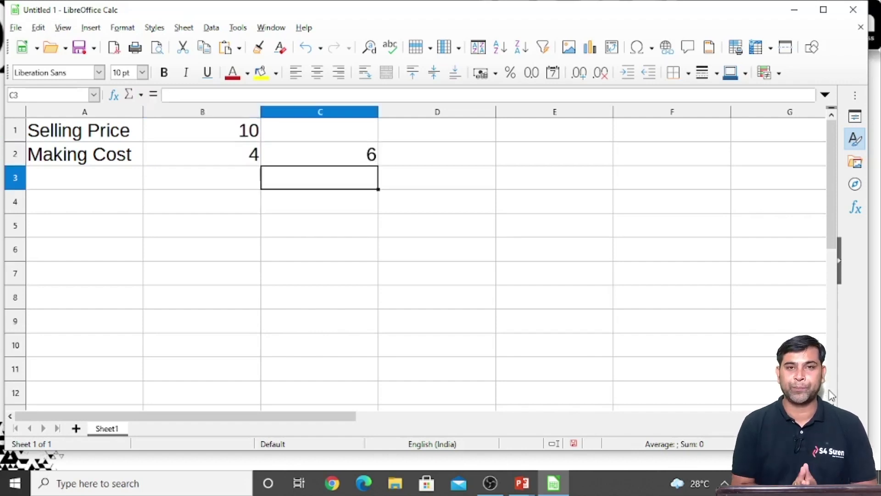
Enter the label "Quantity" in cell A3 and the value 3000 beside it in B3.
key("Left")
key("Left")
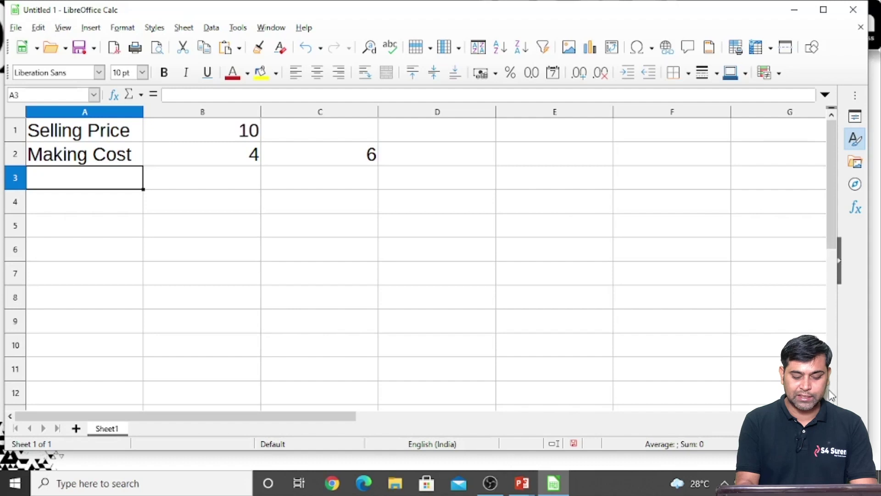
type("Quantity")
key("Return")
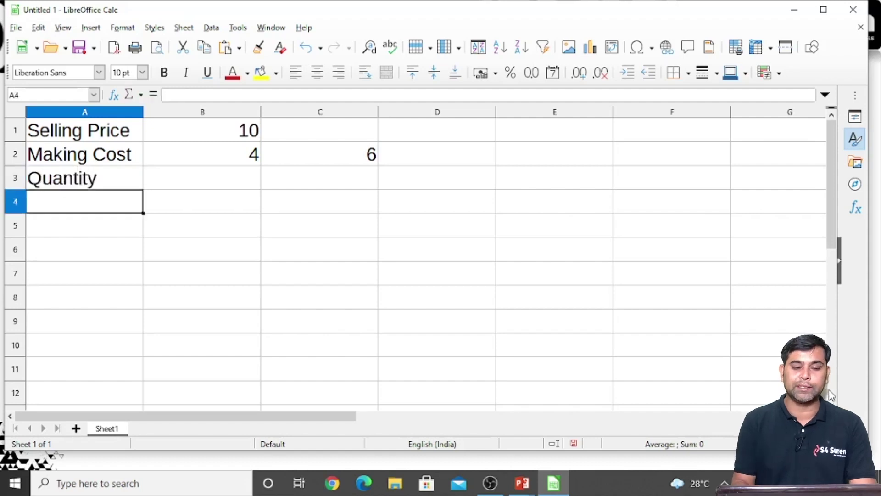
key("Up")
key("Right")
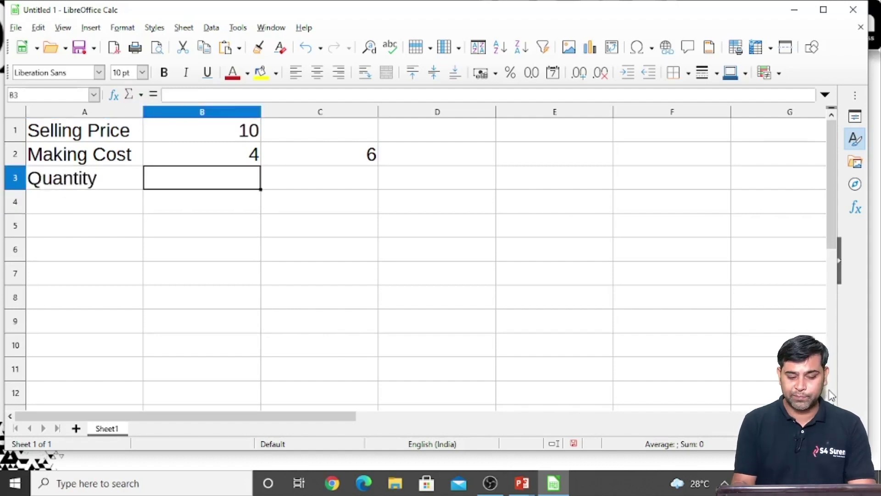
type("3000")
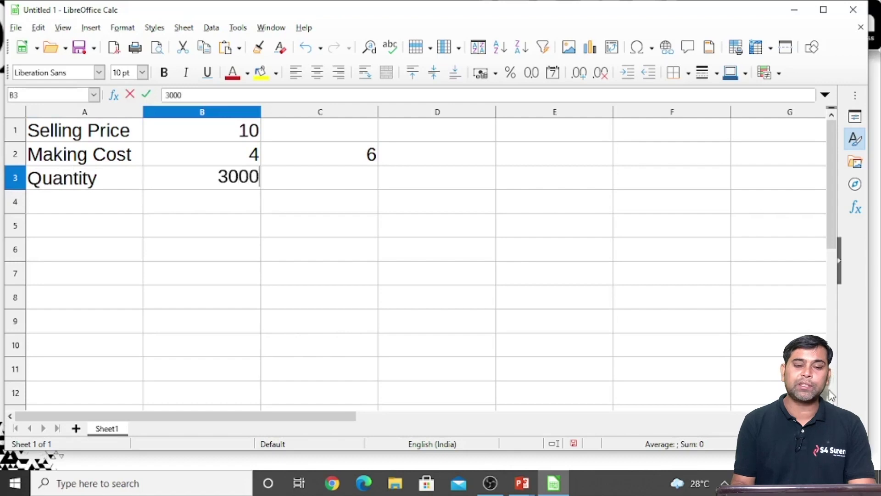
key("Return")
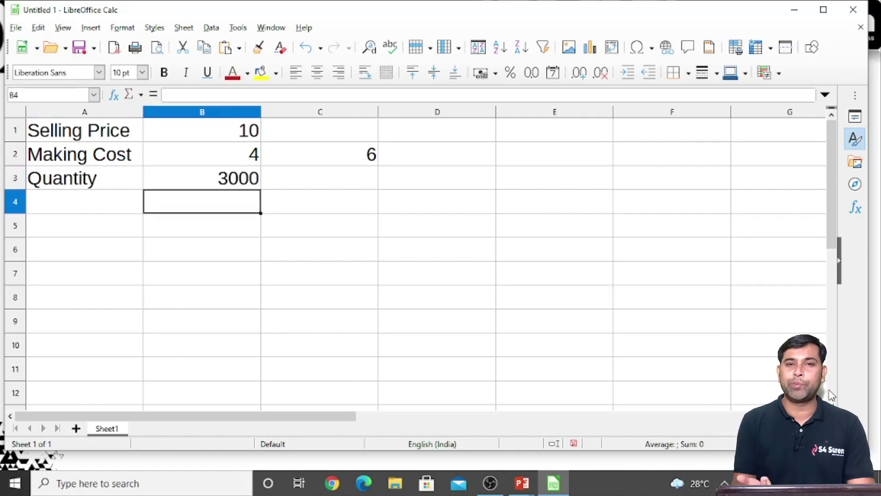
Enter the label "Fixed Cost" in cell A4 and the value 10000 beside it in B4.
key("Left")
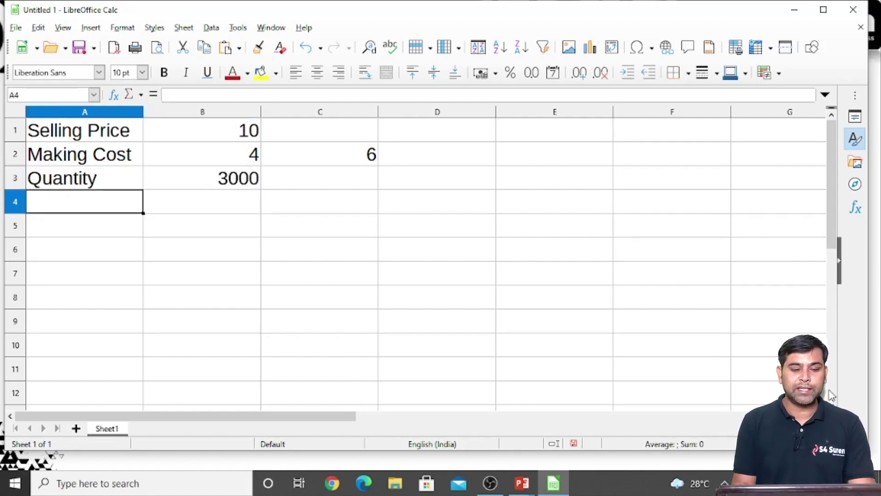
type("Fixe")
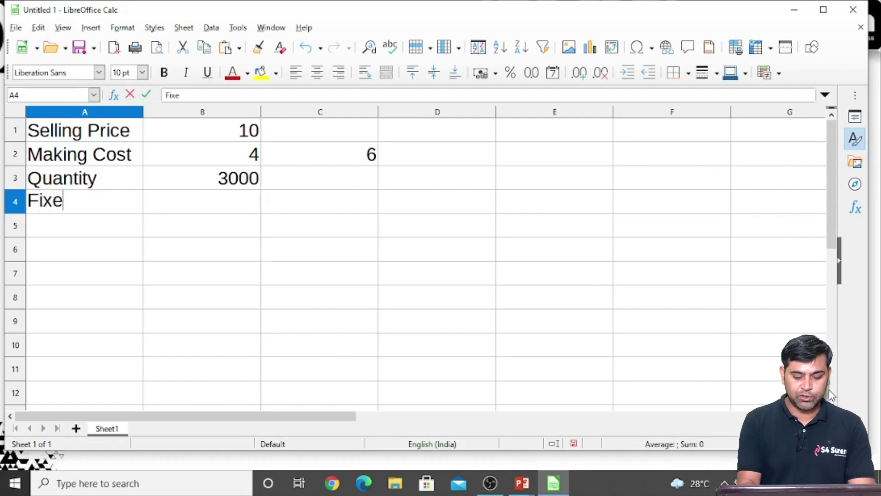
type("d Cost")
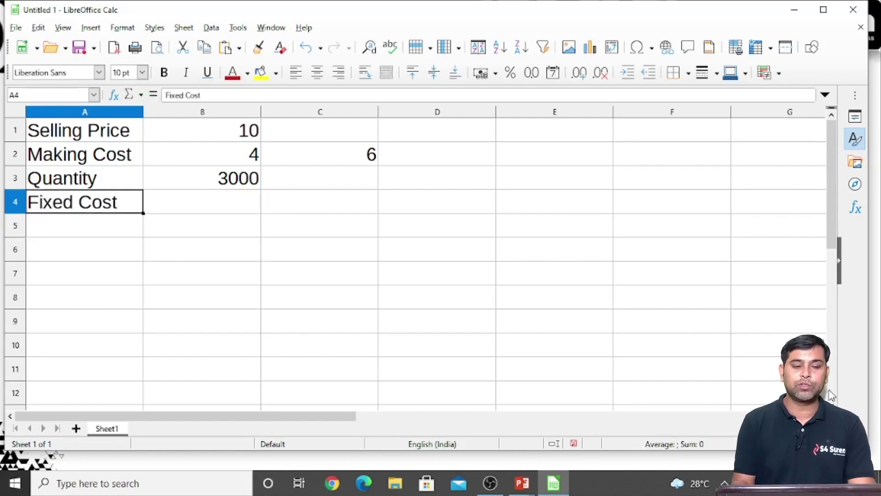
key("Tab")
type("10000")
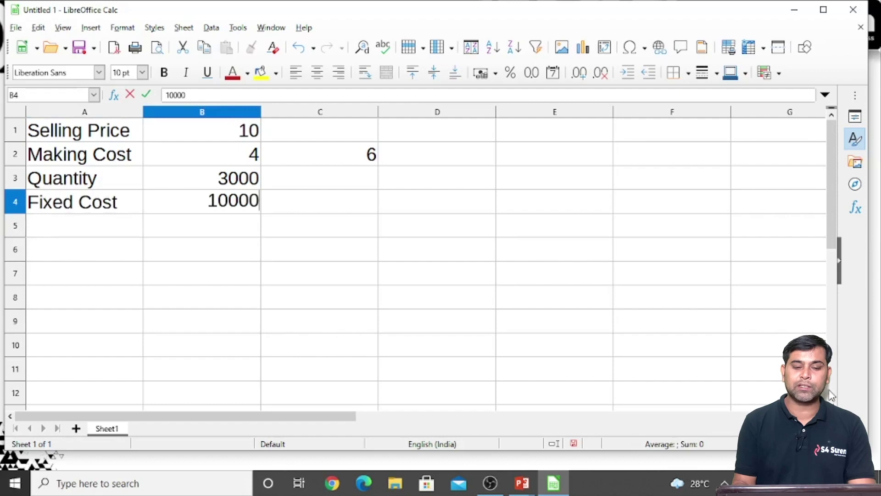
key("Return")
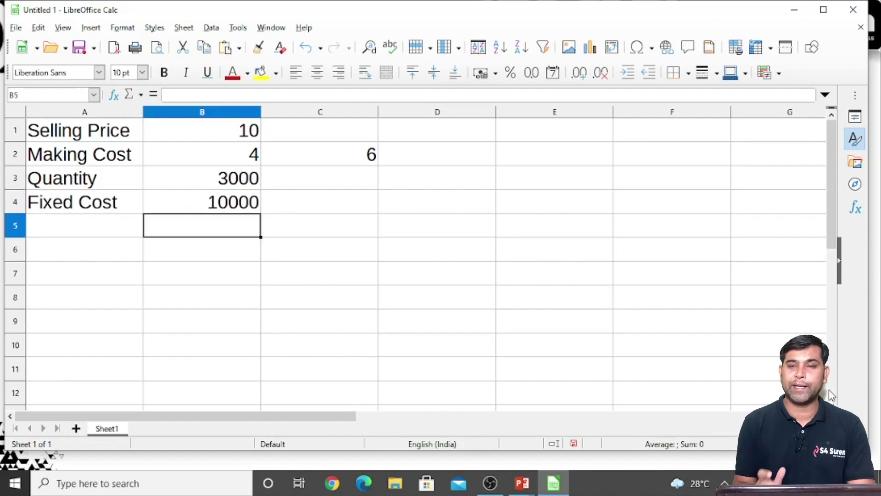
Enter the label "Profit" in cell A5 below the fixed cost label.
key("Left")
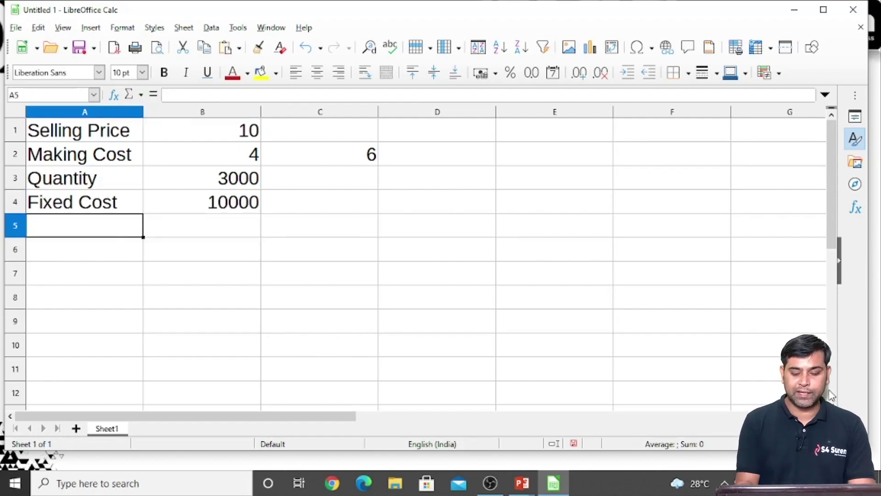
type("Profit")
key("Return")
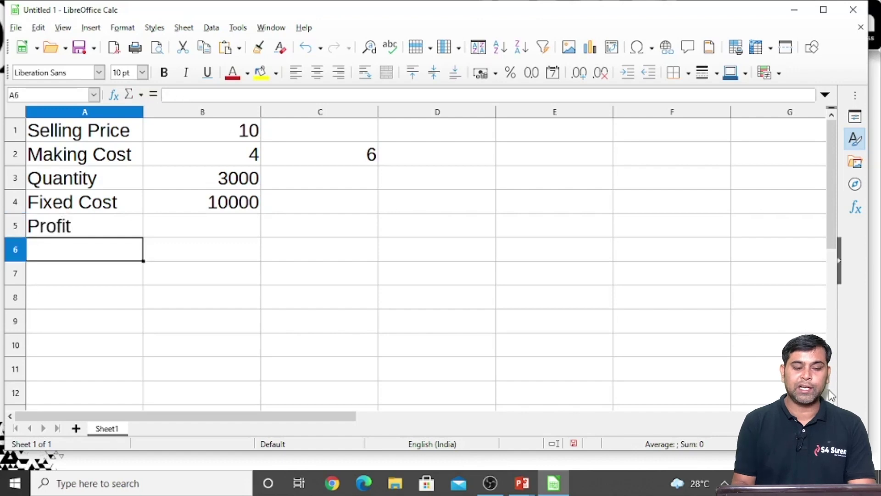
Calculate the profit in cell B5 with the formula =(B1-B2)*B3-B4.
key("Up")
key("Right")
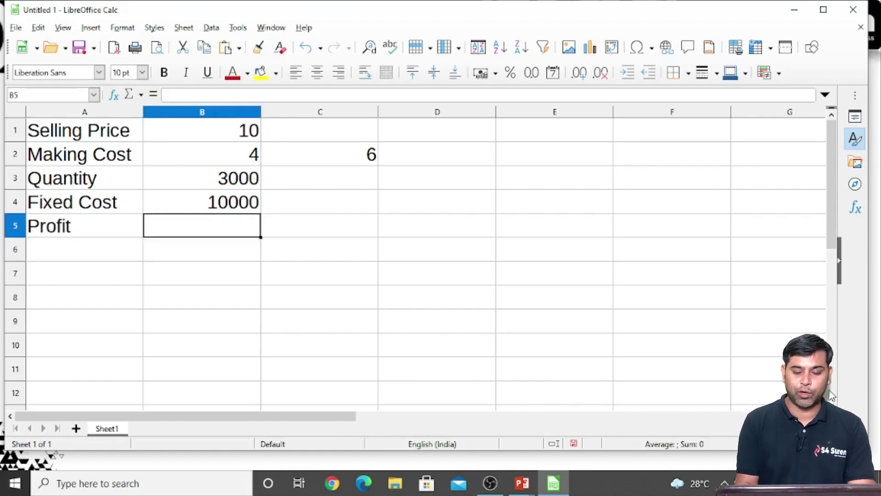
type("(")
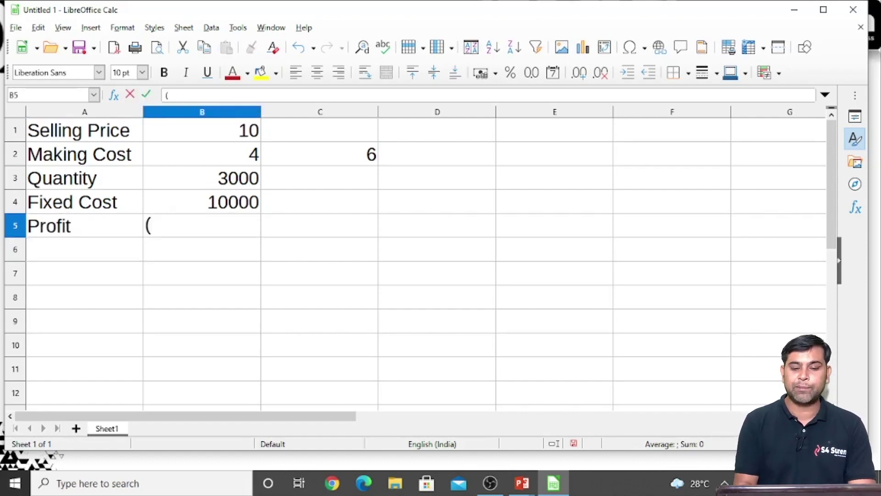
key("Escape")
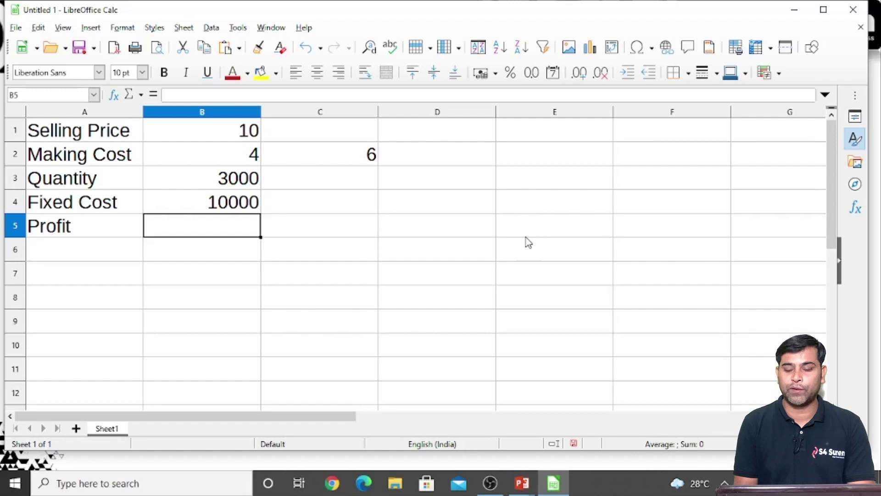
type("=(")
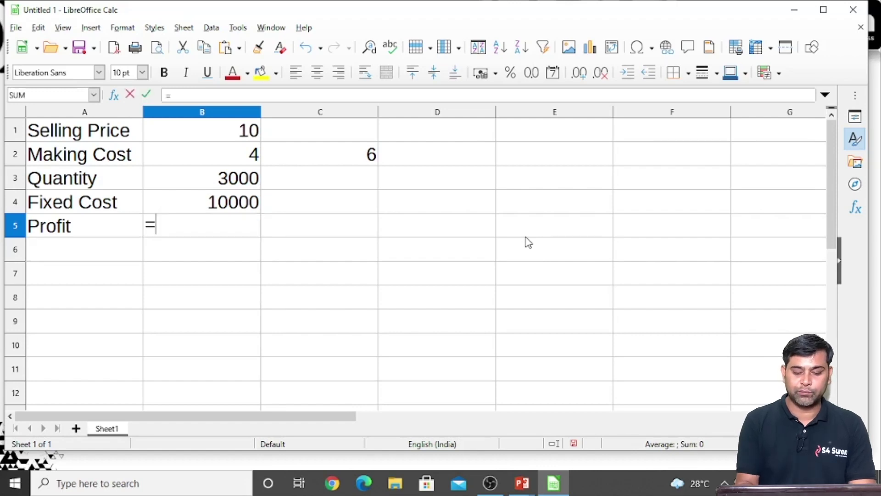
left_click(201, 140)
type("-")
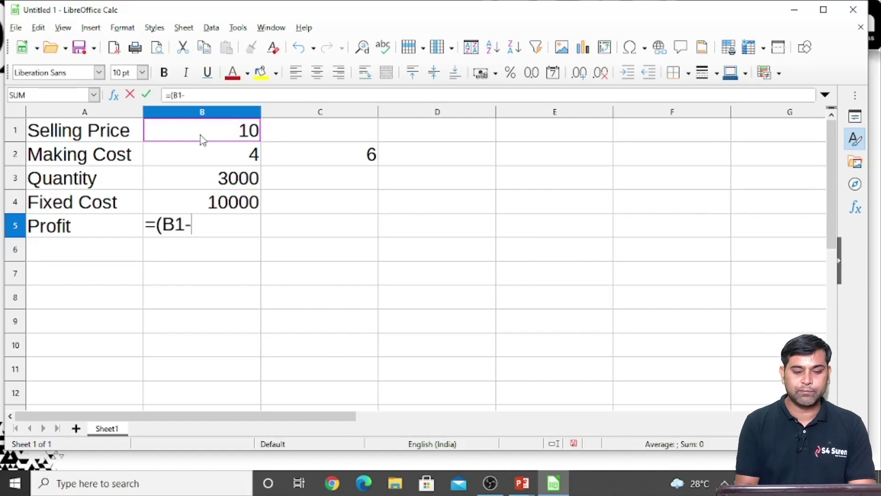
left_click(202, 163)
type(")")
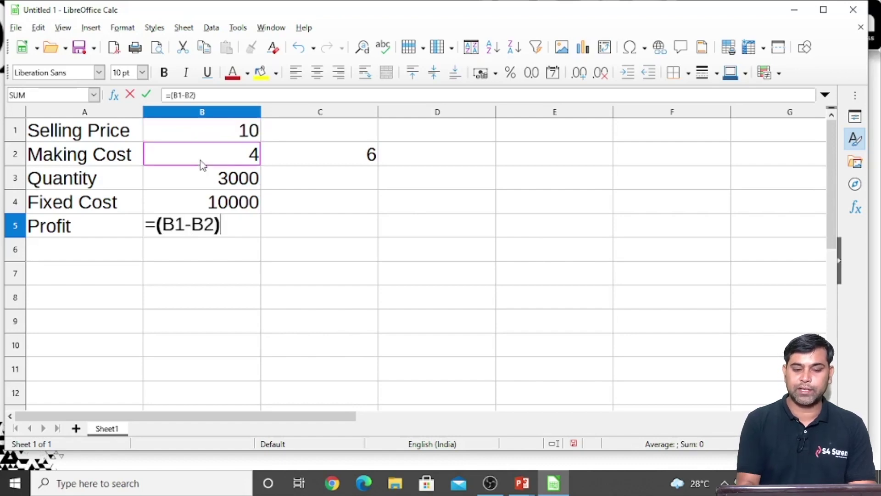
type("*")
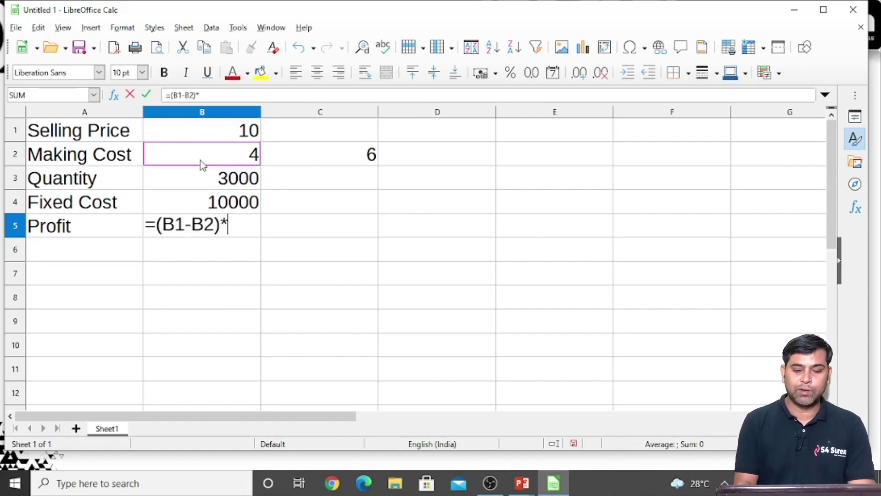
left_click(214, 180)
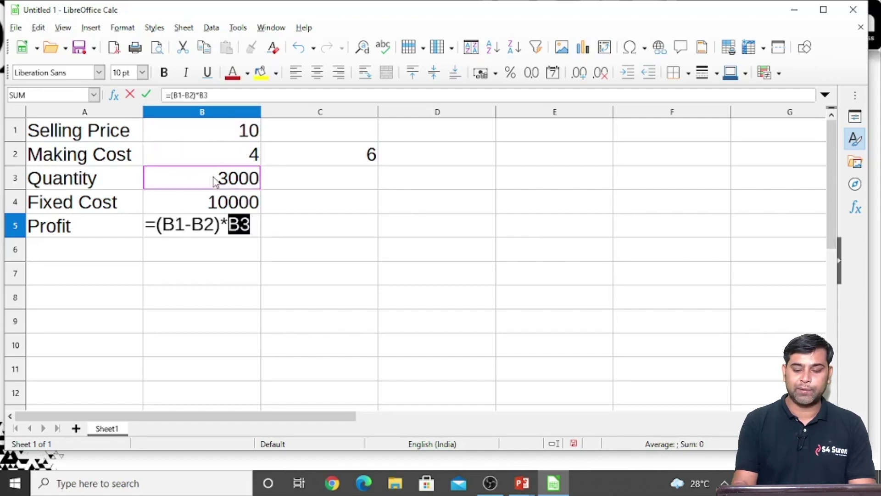
type("-")
left_click(216, 202)
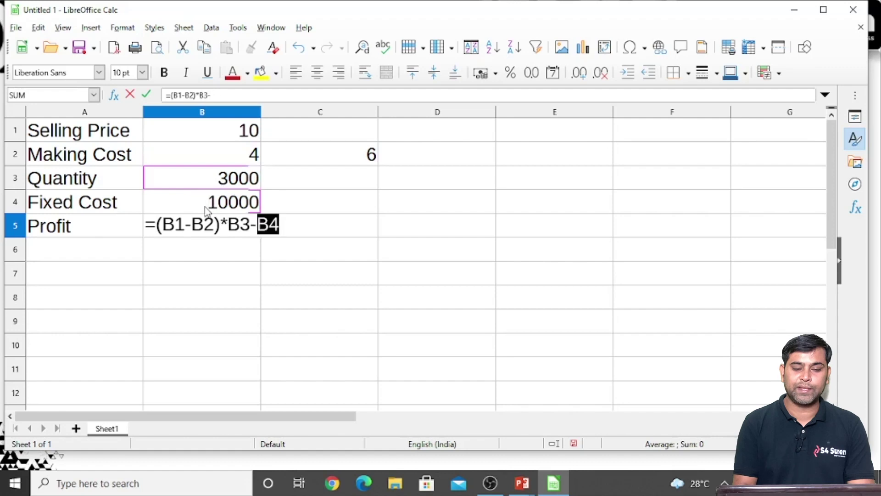
key("Return")
key("Up")
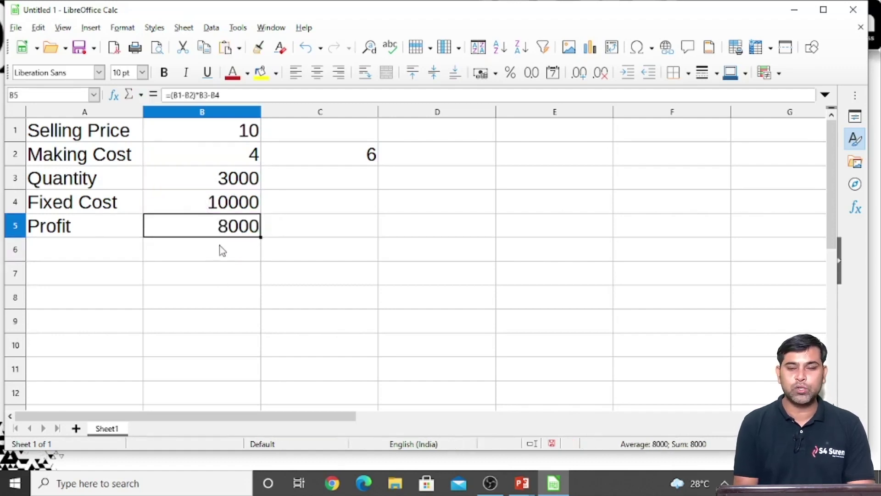
Enter the label "Profit Per Unit" in cell A6 and widen column A to fit it.
key("Down")
key("Left")
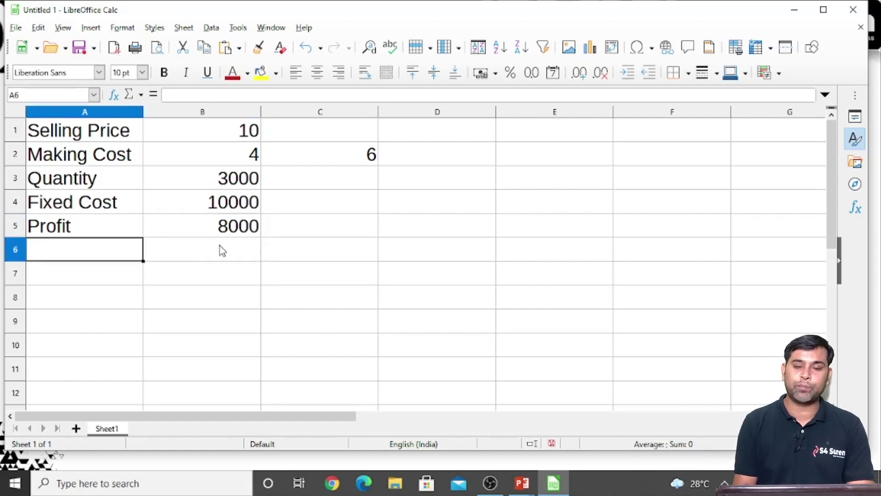
type("Profit ")
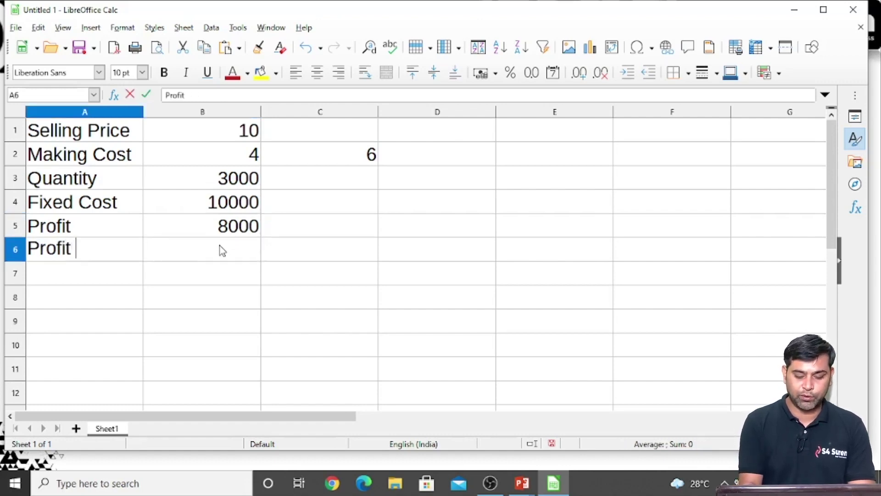
type("Per Unit")
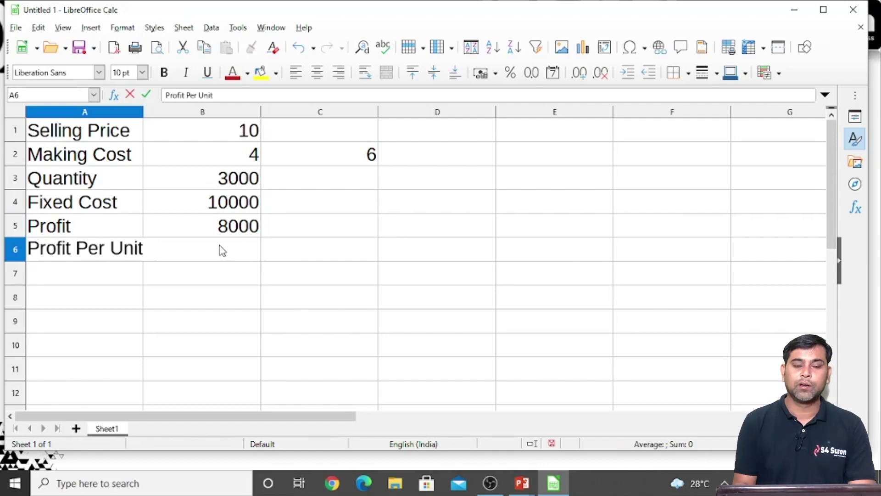
key("Tab")
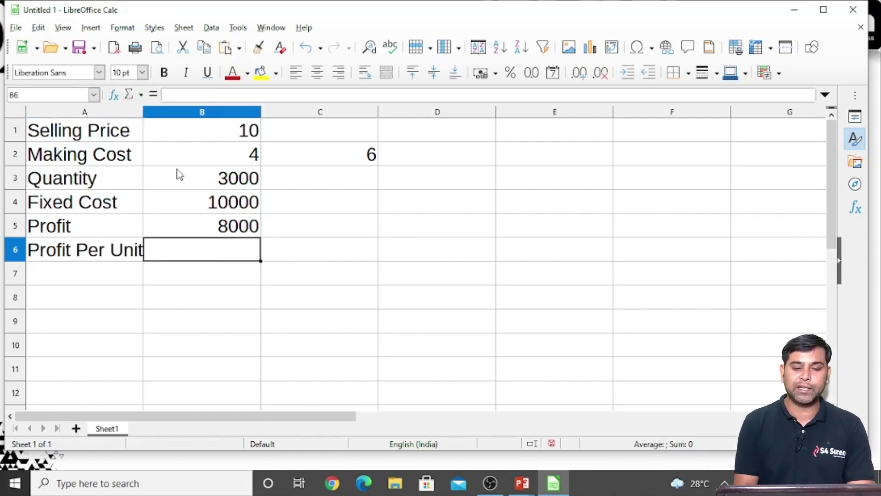
left_click(140, 113)
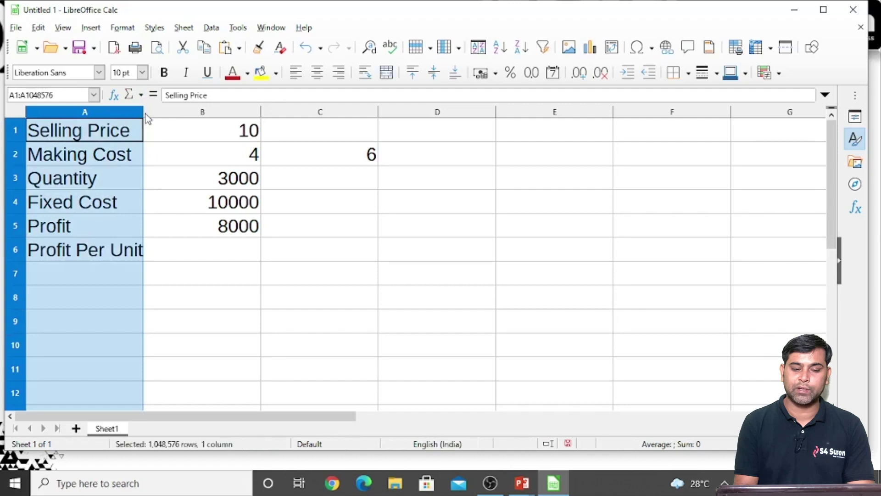
left_click_drag(144, 113, 176, 112)
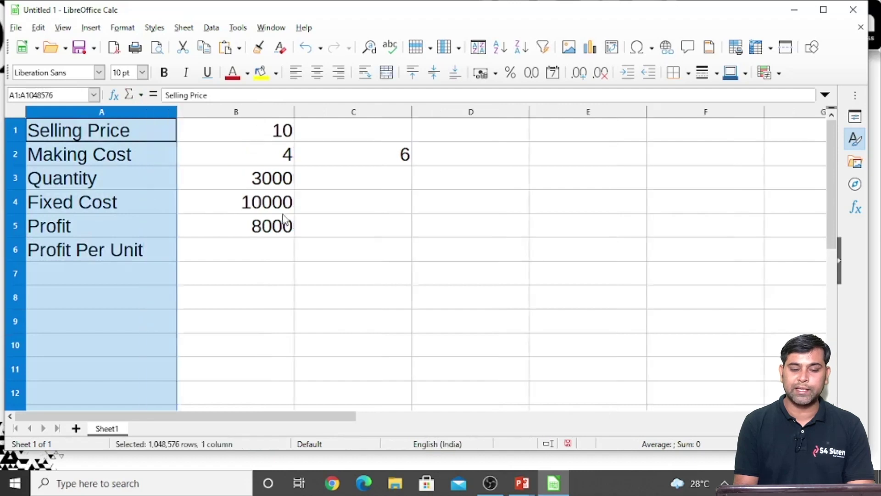
Calculate the profit per unit in cell B6 with the formula =B5/B3.
left_click(276, 252)
type("=")
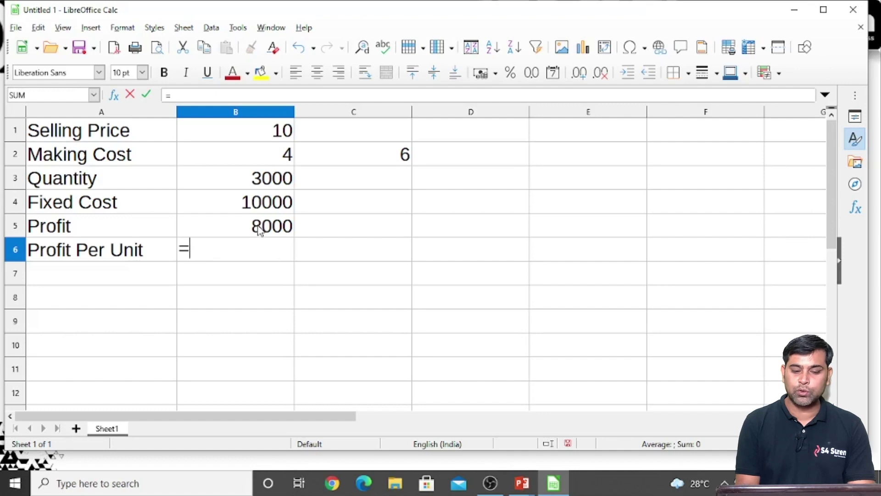
left_click(260, 231)
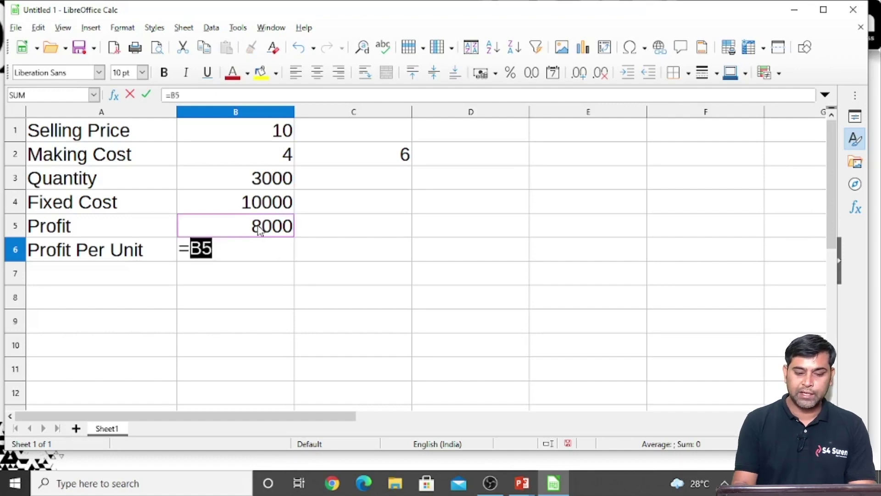
type("/")
left_click(255, 182)
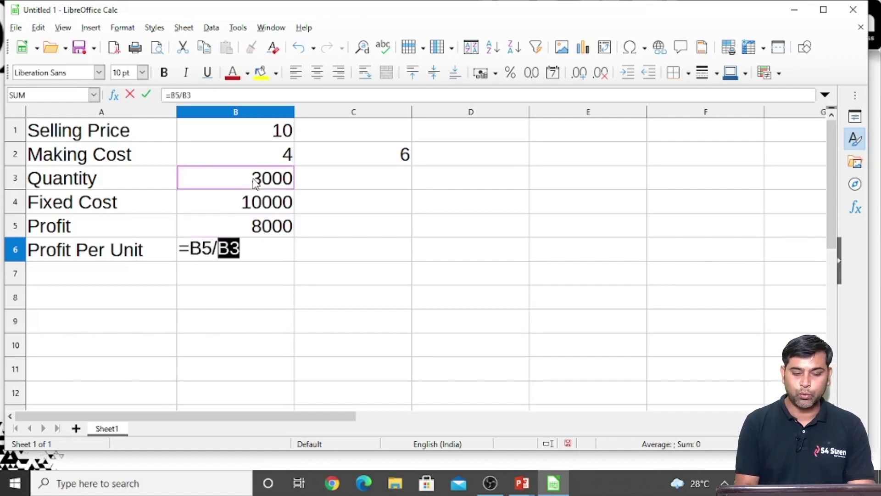
key("Return")
key("Up")
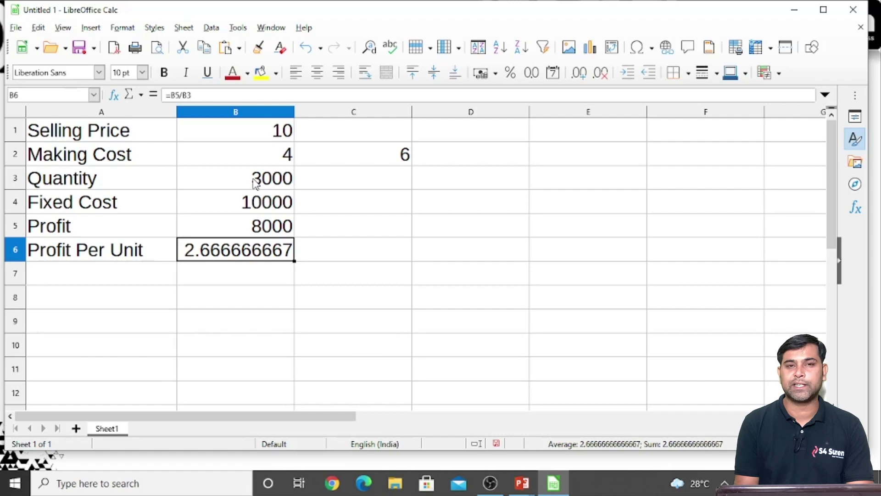
Clear the stray value in cell C2 and enter 20000 in C5 beside the profit.
left_click(362, 162)
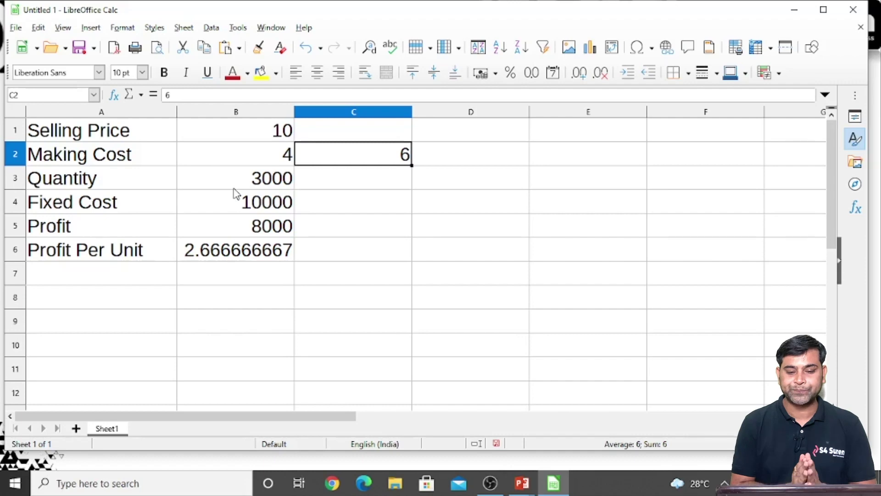
key("Delete")
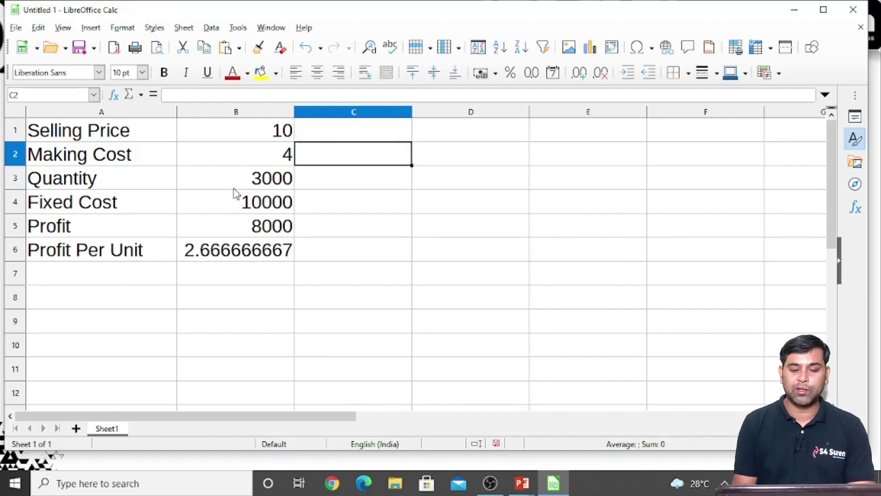
key("Down")
key("Down")
key("Down")
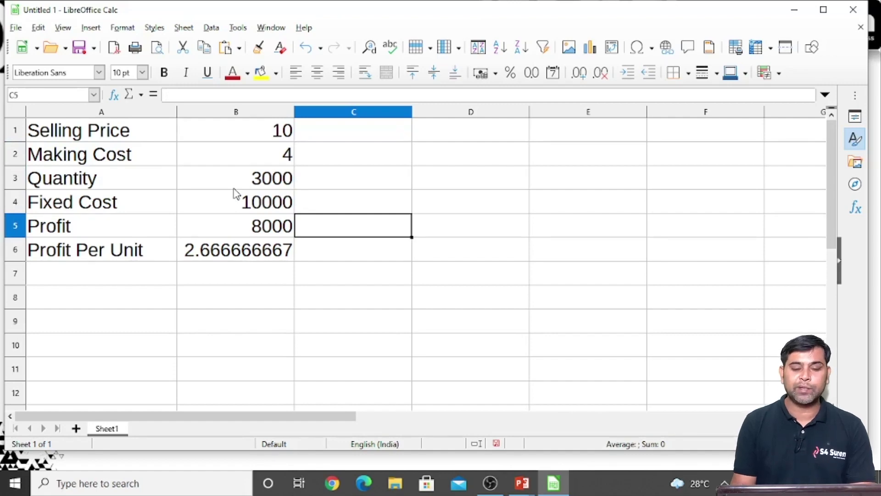
type("20000")
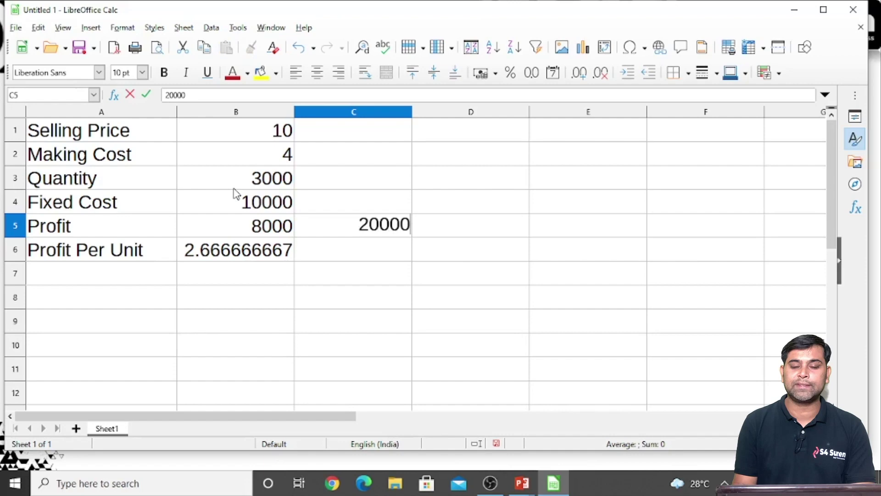
key("Return")
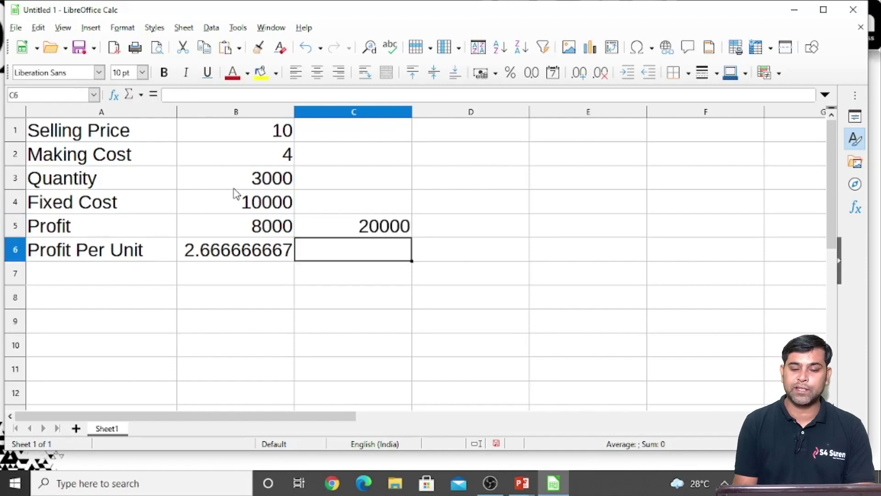
Enter 15 in cell C1 beside the selling price.
key("Up")
key("Up")
key("Up")
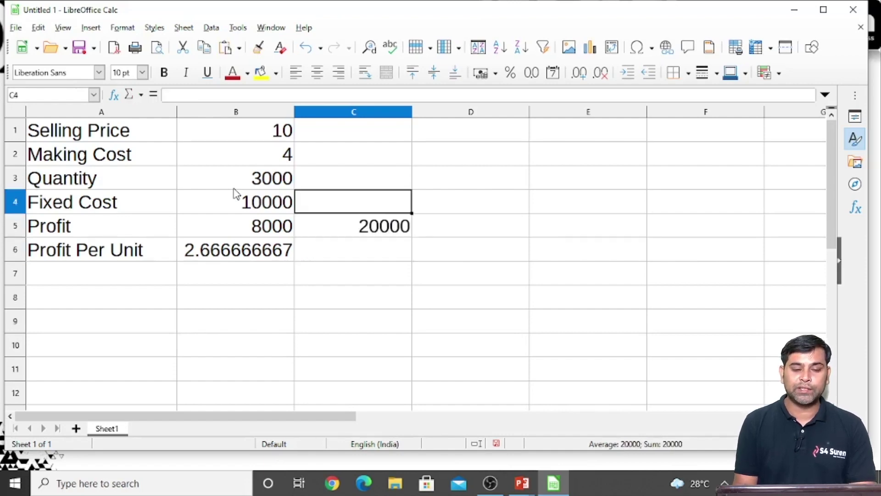
key("Down")
key("Up")
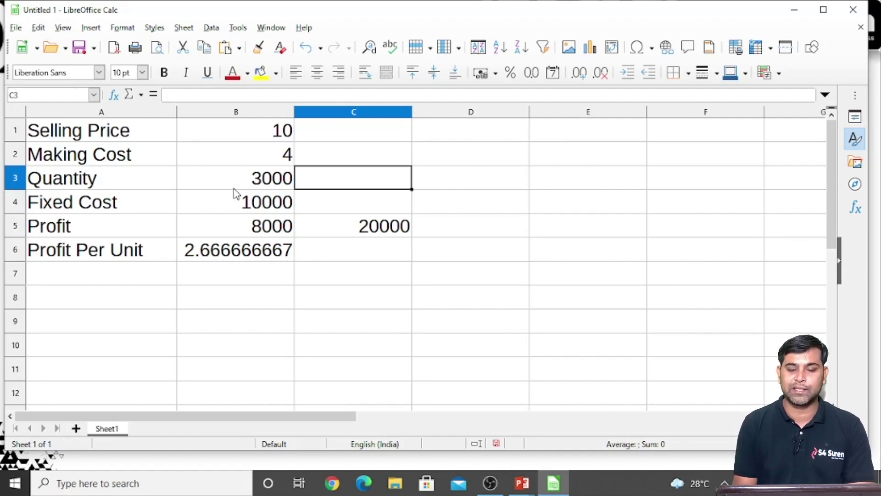
key("Up")
key("Up")
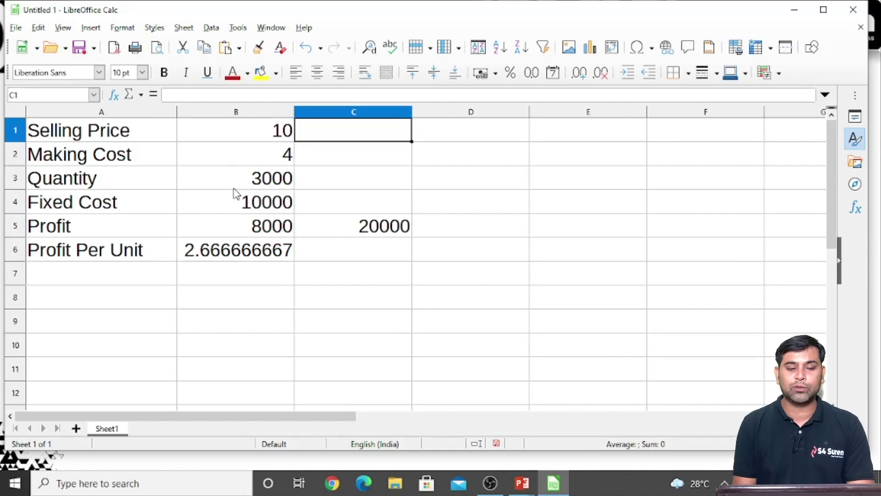
key("Down")
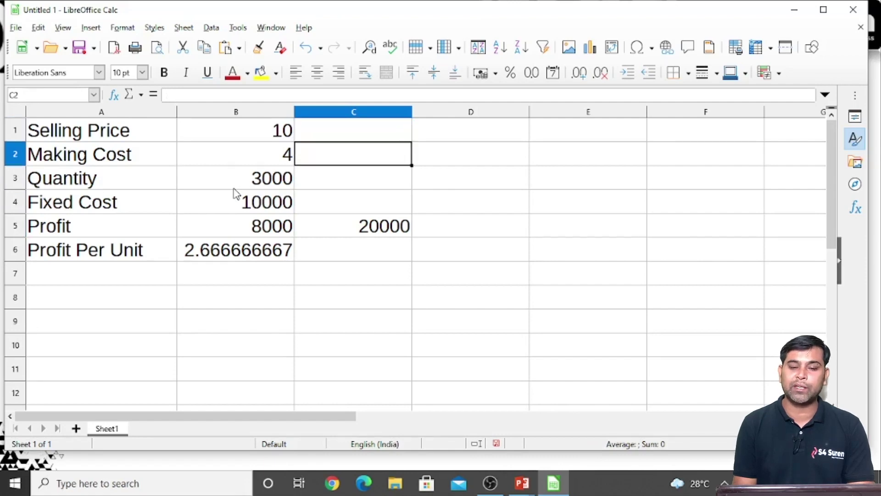
key("Up")
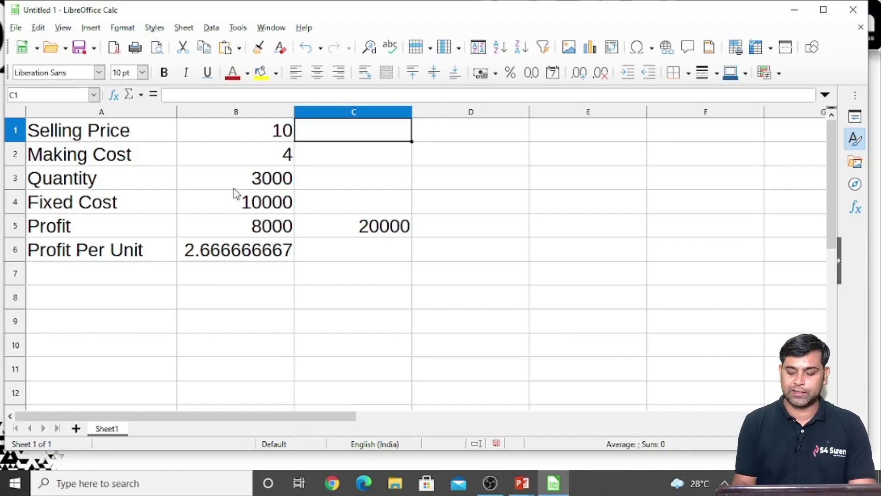
type("15")
key("Return")
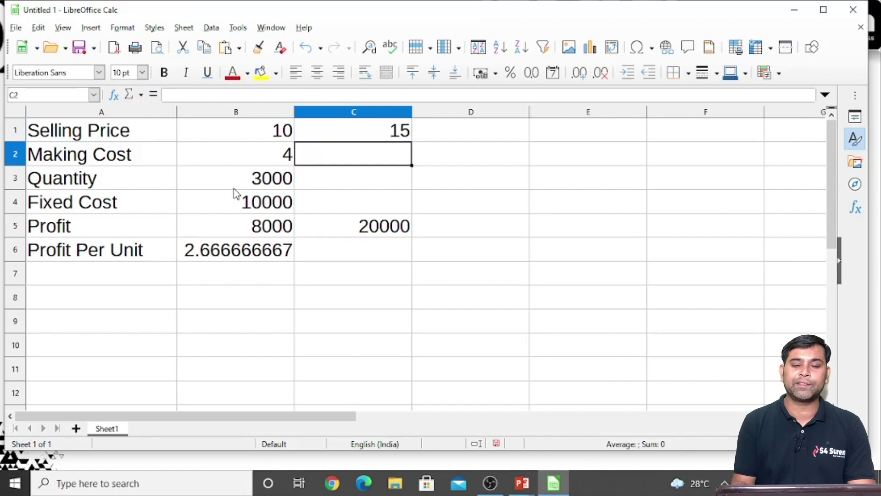
Enter 3 in cell C2 beside the making cost.
key("Up")
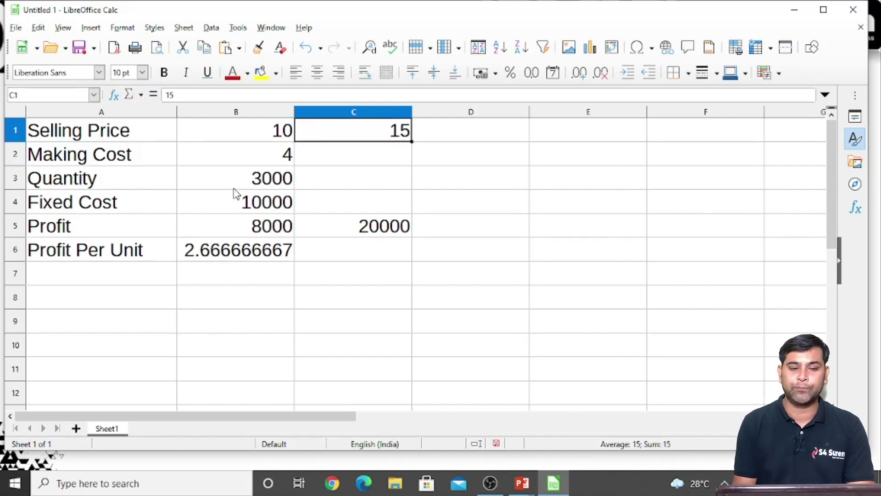
key("Down")
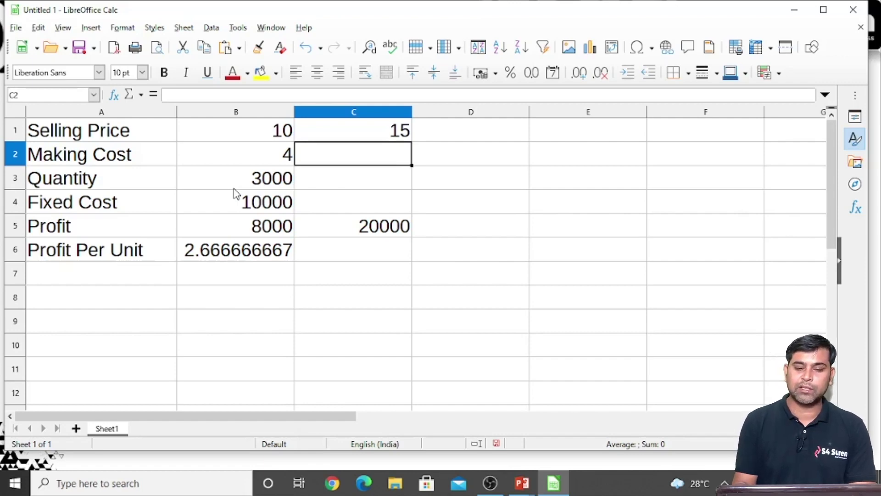
type("3")
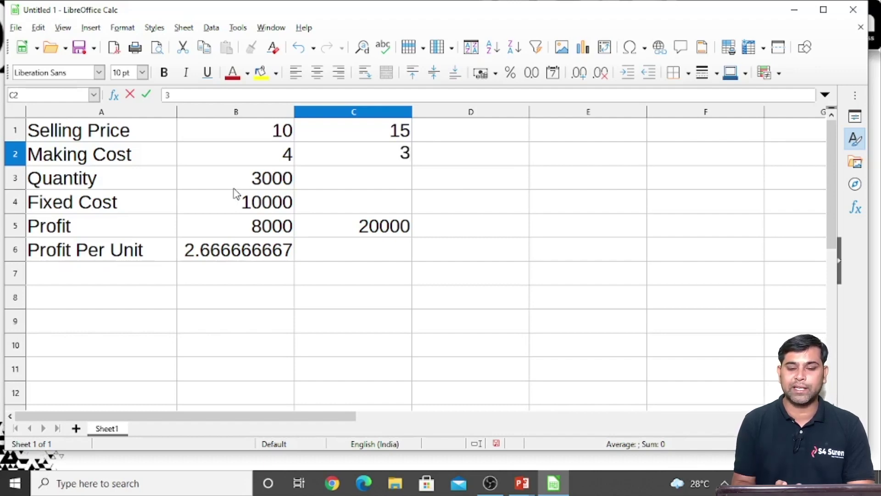
key("Return")
key("Up")
key("Up")
key("Down")
key("Up")
key("Down")
key("Down")
key("Down")
key("Down")
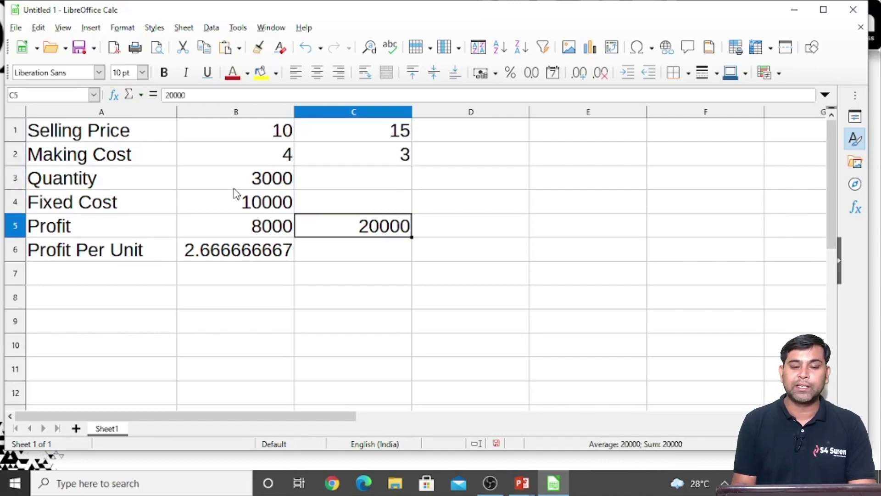
key("Up")
key("Up")
key("Up")
key("Up")
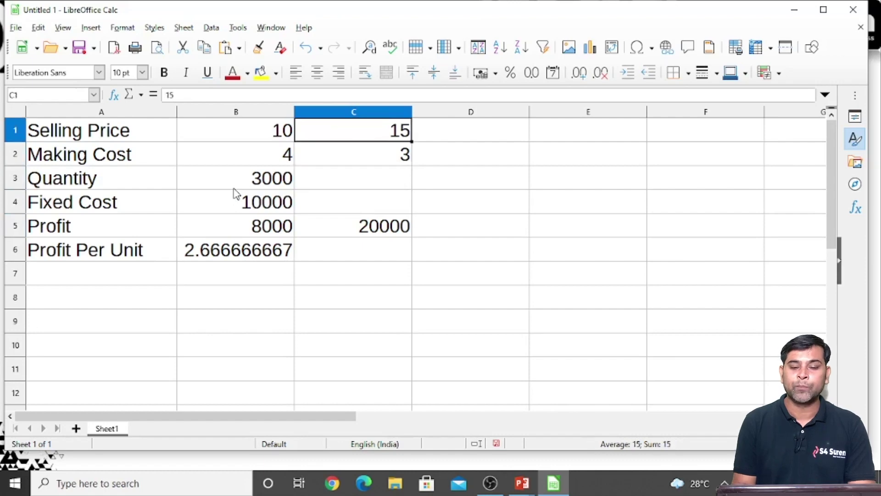
key("Down")
key("Down")
key("Down")
key("Down")
key("Up")
key("Up")
key("Up")
key("Up")
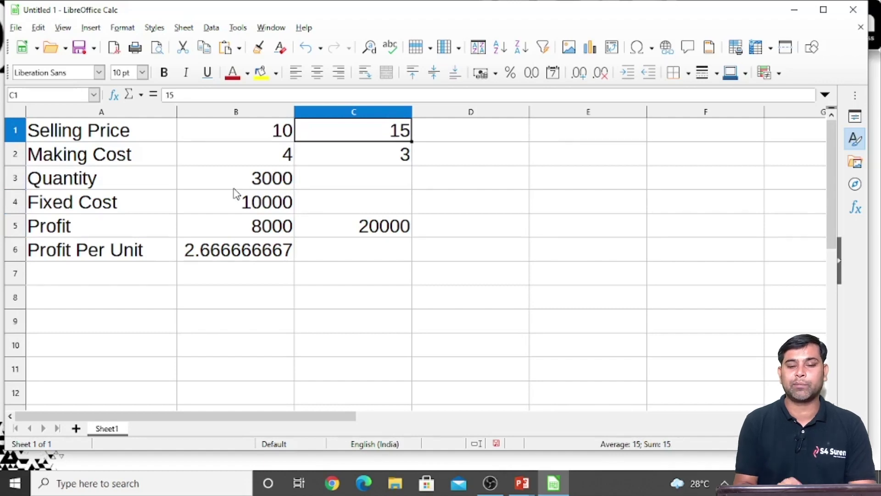
left_click(454, 202)
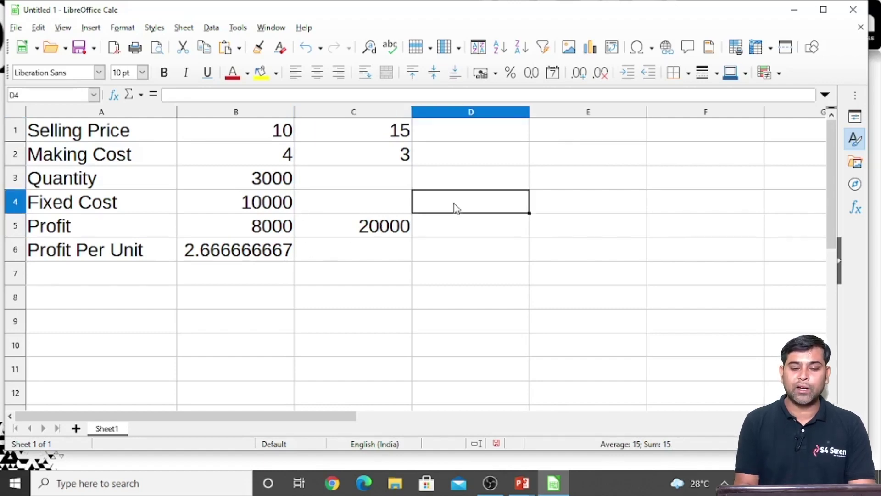
Open Solver and set the target cell to the profit cell B5, keeping the dialog clear of column B.
left_click(380, 229)
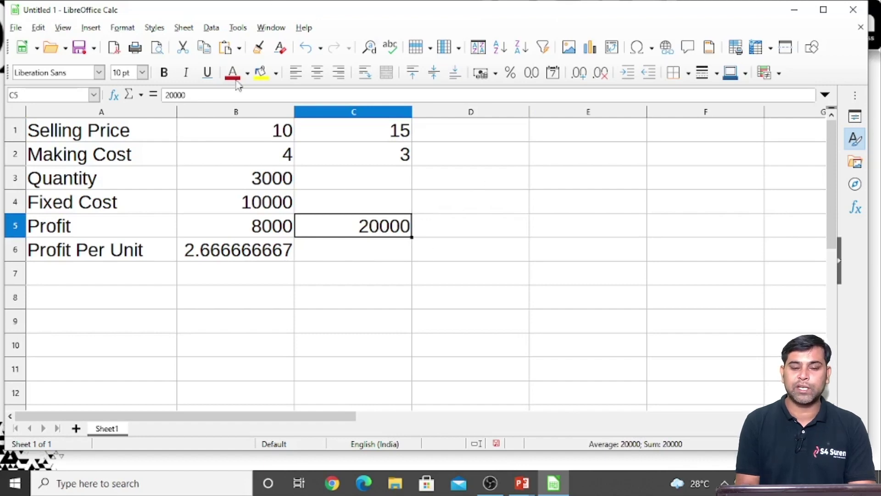
left_click(239, 29)
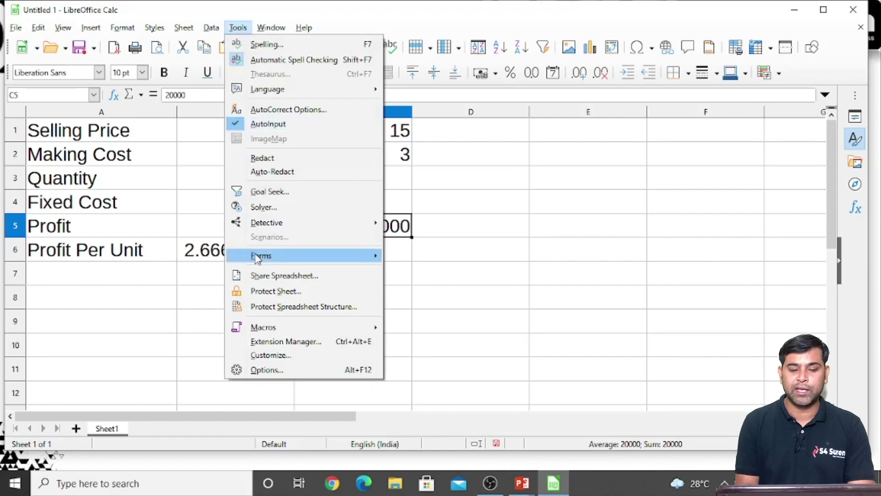
left_click(264, 208)
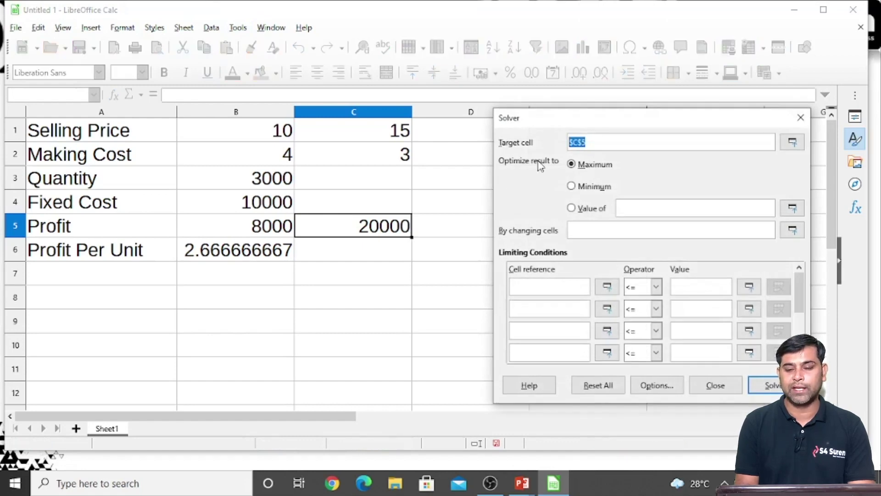
left_click_drag(639, 121, 450, 131)
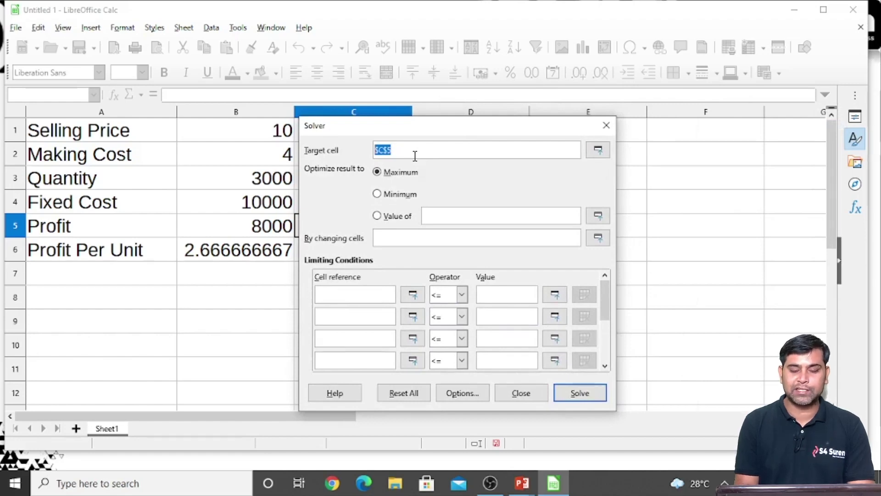
left_click(259, 229)
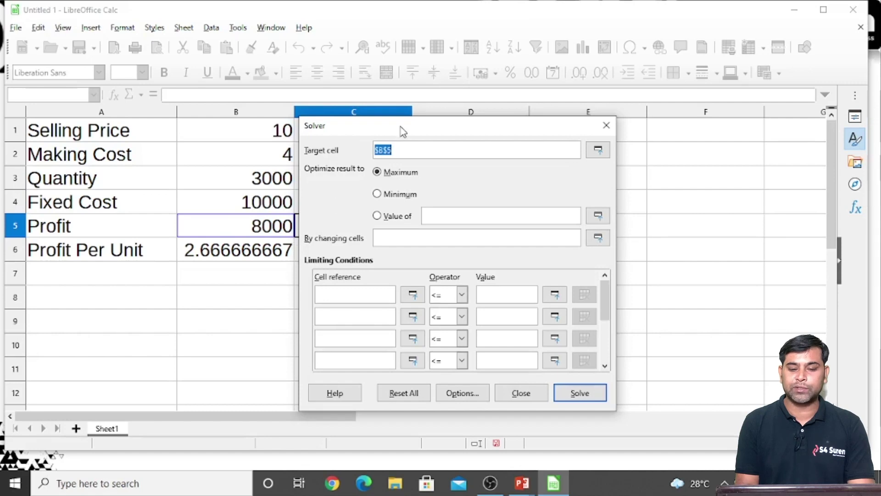
left_click_drag(401, 130, 424, 125)
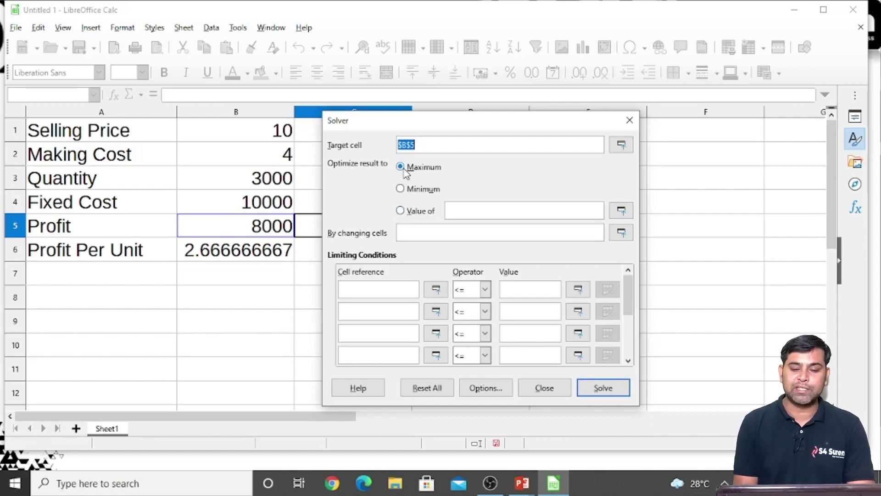
Set Solver to optimize the result to a value of 20000.
left_click(402, 195)
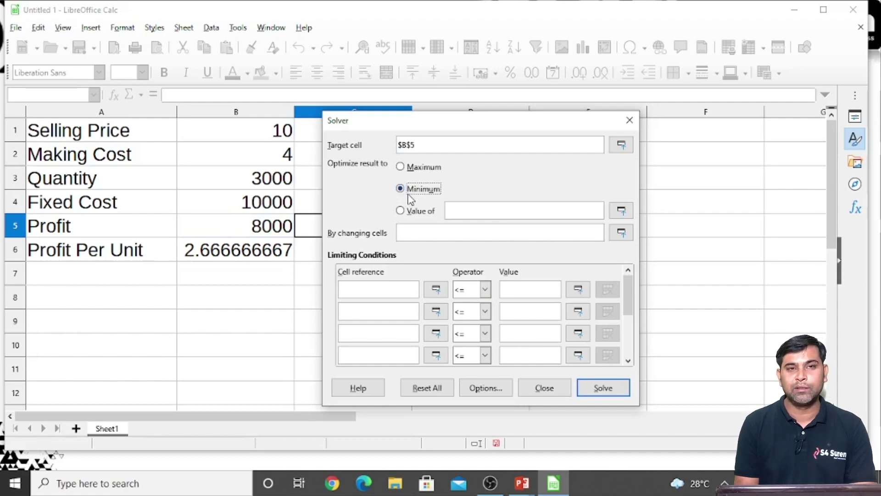
left_click(411, 213)
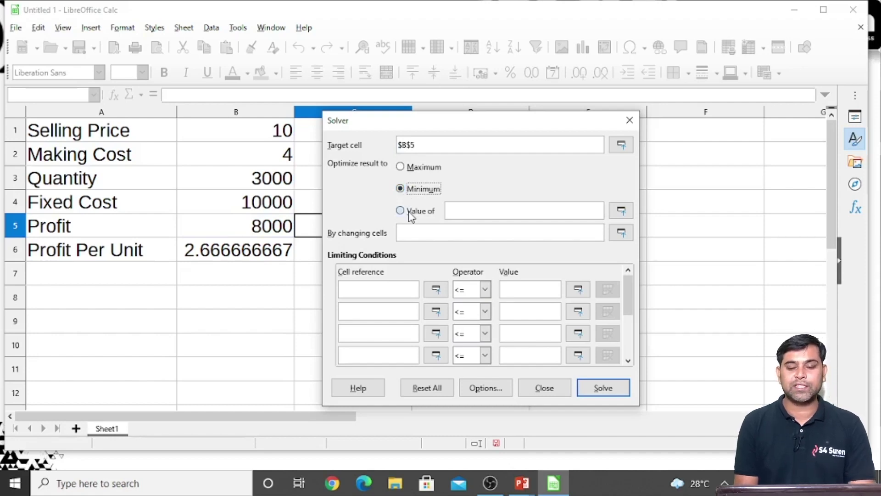
left_click(451, 210)
type("20000")
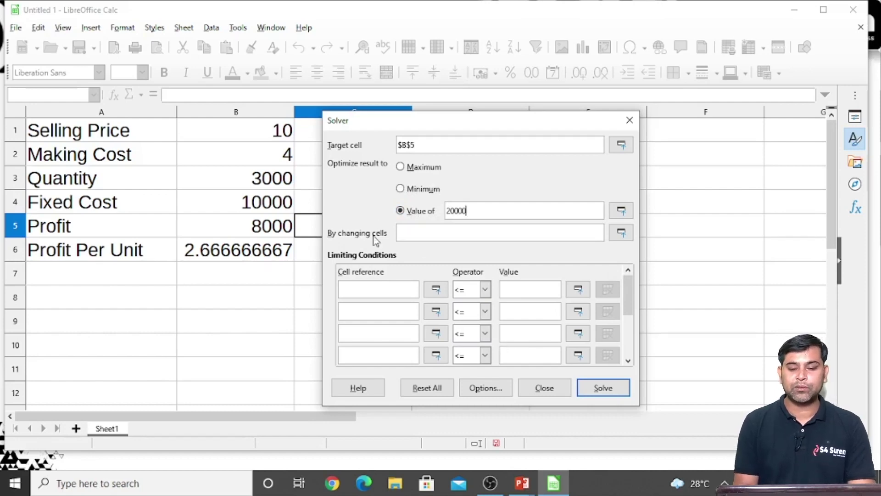
Define the selling price and making cost cells B1:B2 as the cells Solver changes.
left_click(413, 233)
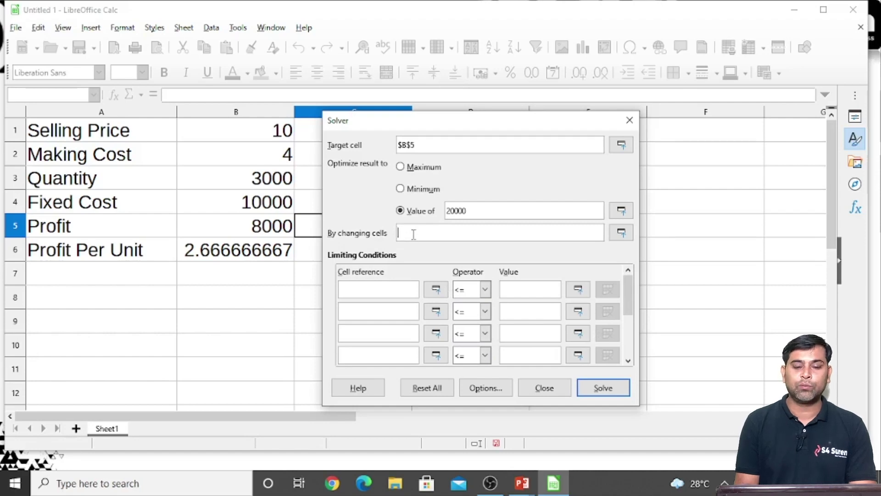
left_click_drag(242, 133, 237, 152)
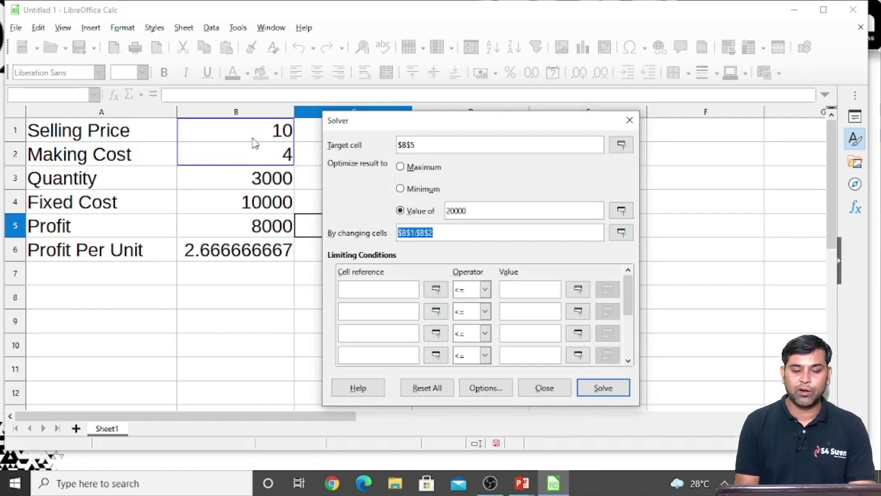
left_click(444, 235)
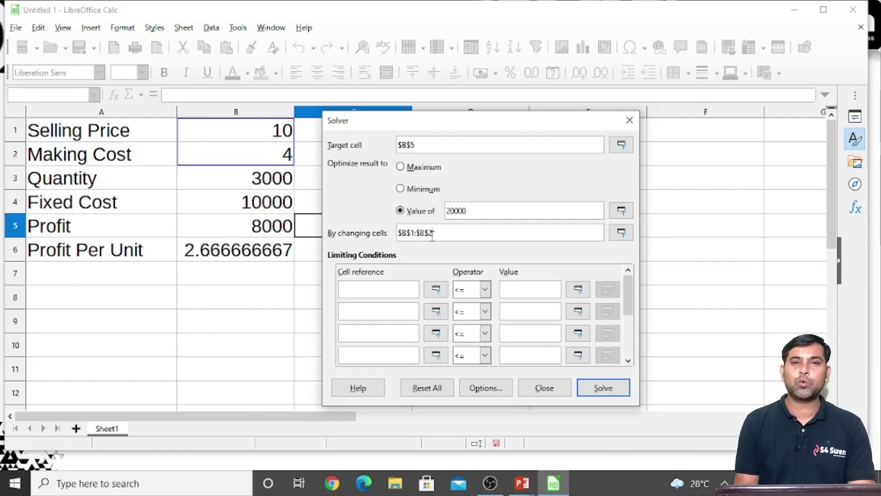
Add a limiting condition that keeps the selling price in B1 <= 15.
left_click(388, 292)
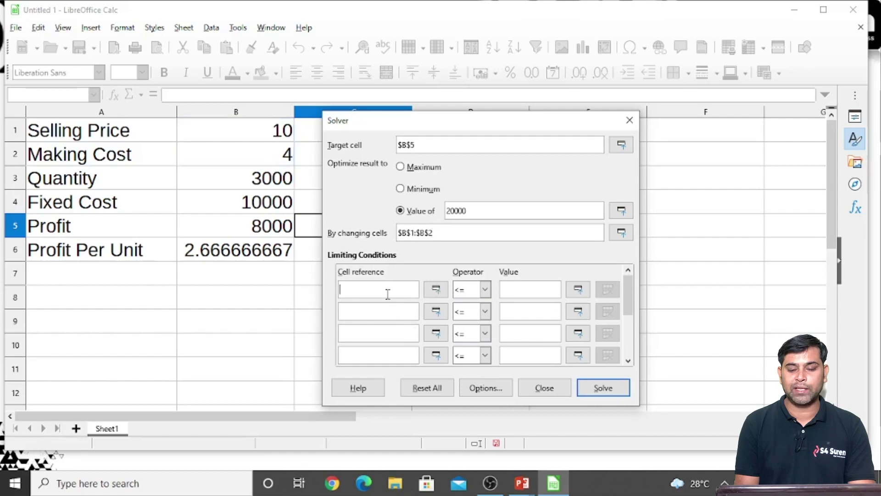
left_click(255, 139)
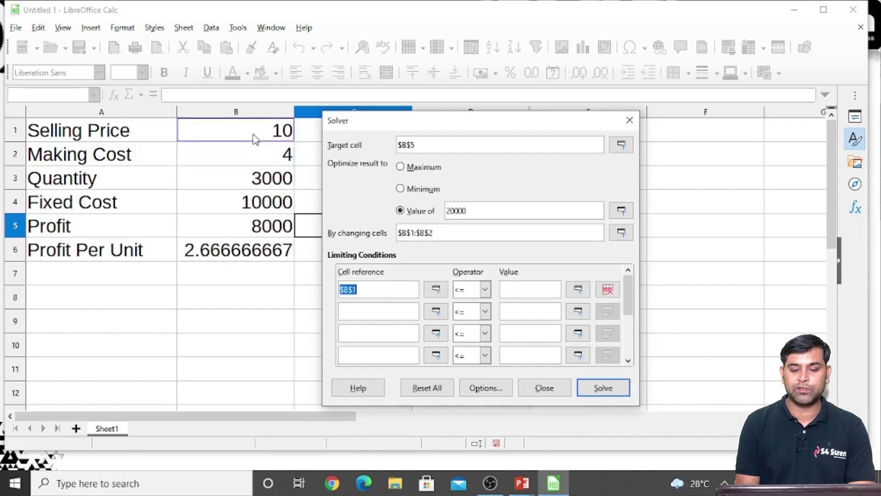
left_click(517, 288)
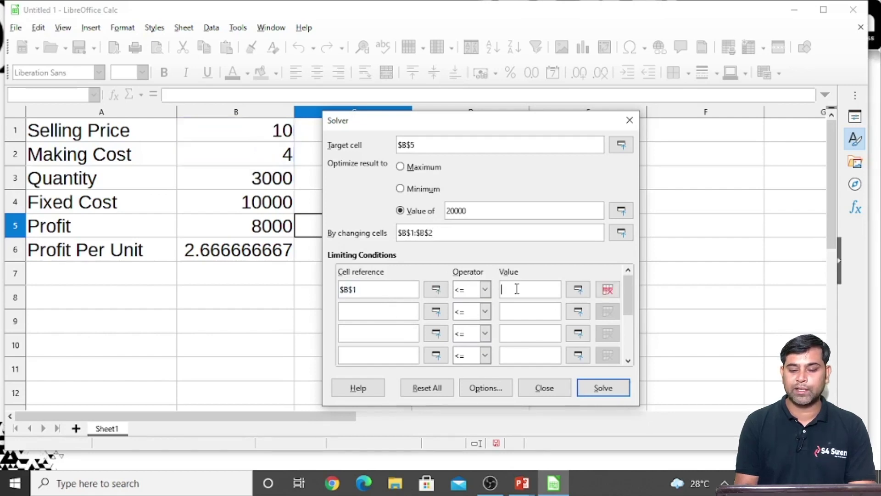
type("15")
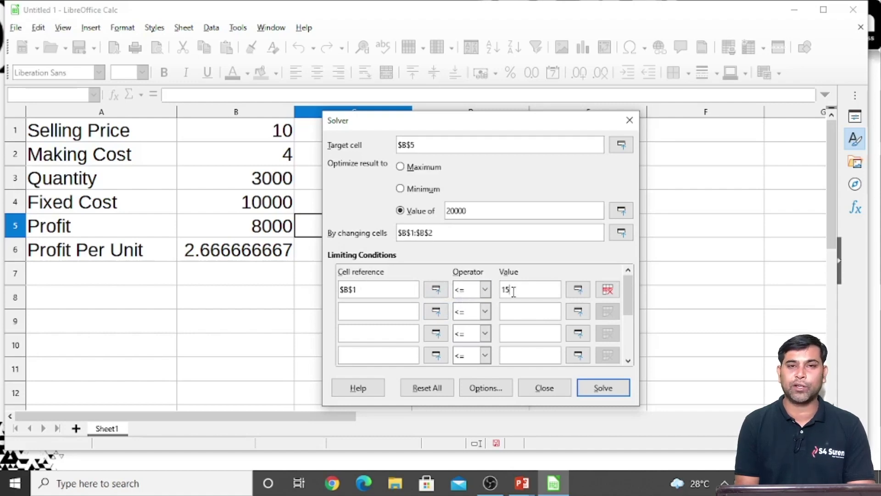
Add a second limiting condition that keeps the making cost in B2 => 3.
left_click(388, 313)
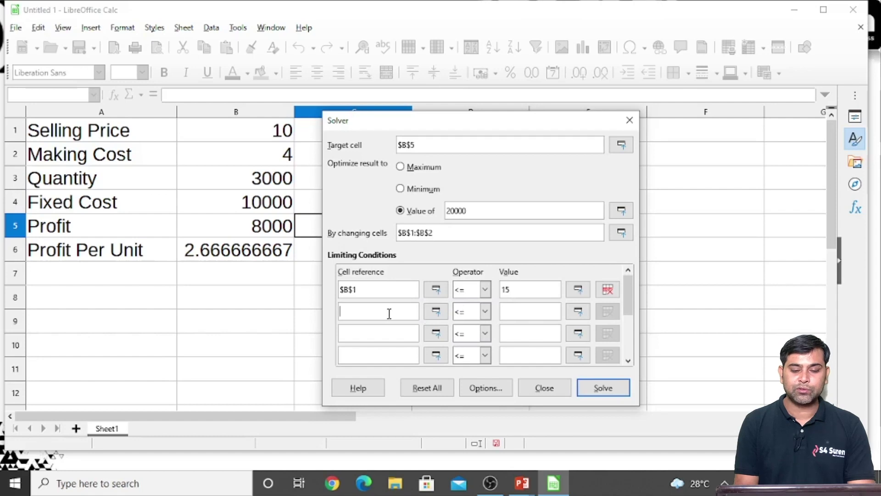
left_click(255, 152)
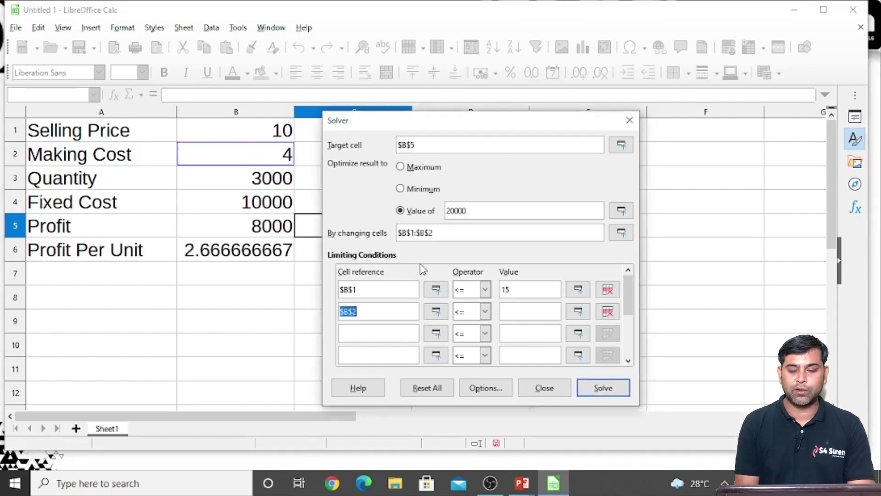
left_click(475, 314)
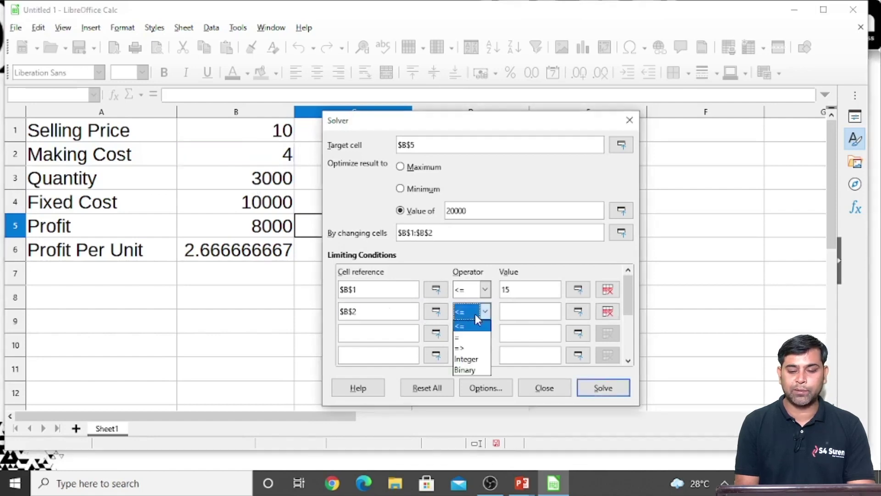
left_click(473, 349)
left_click(520, 310)
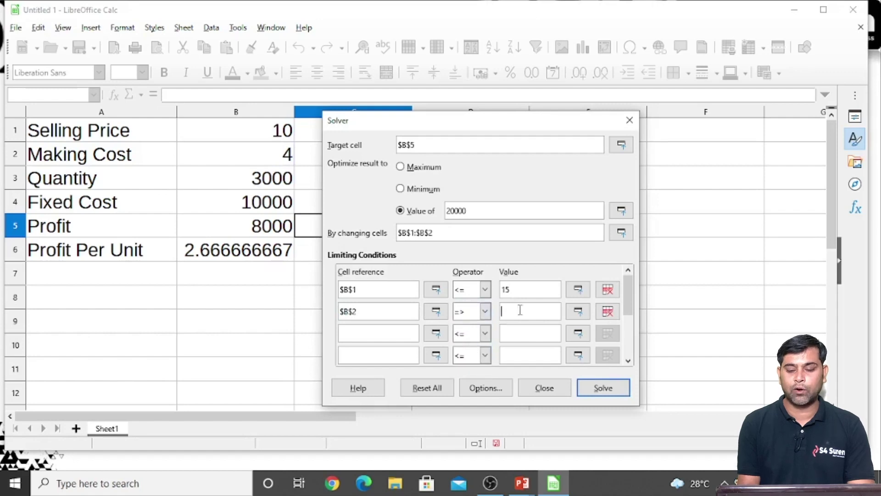
type("3")
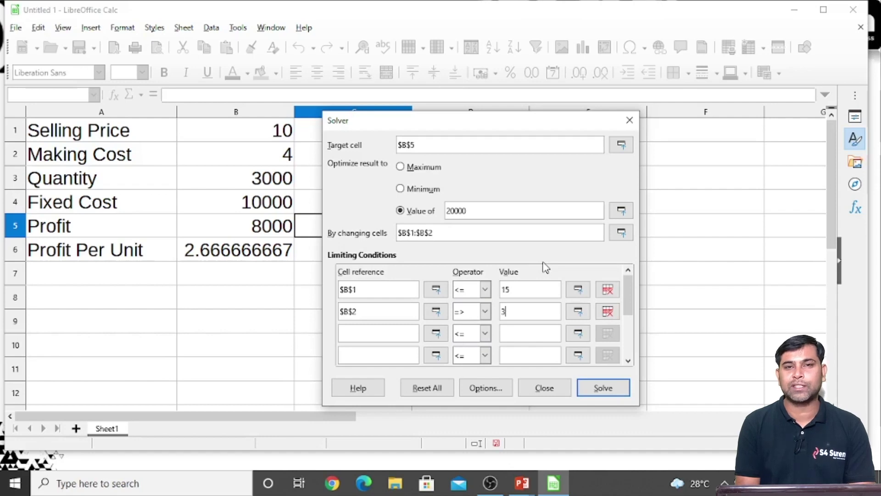
Solve for the target profit and continue the search repeatedly to produce alternative selling price and making cost combinations.
left_click(605, 389)
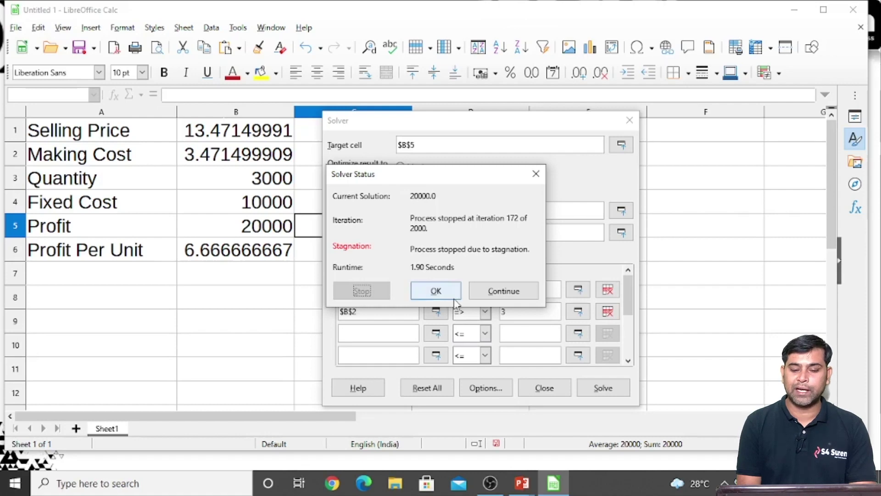
left_click(509, 292)
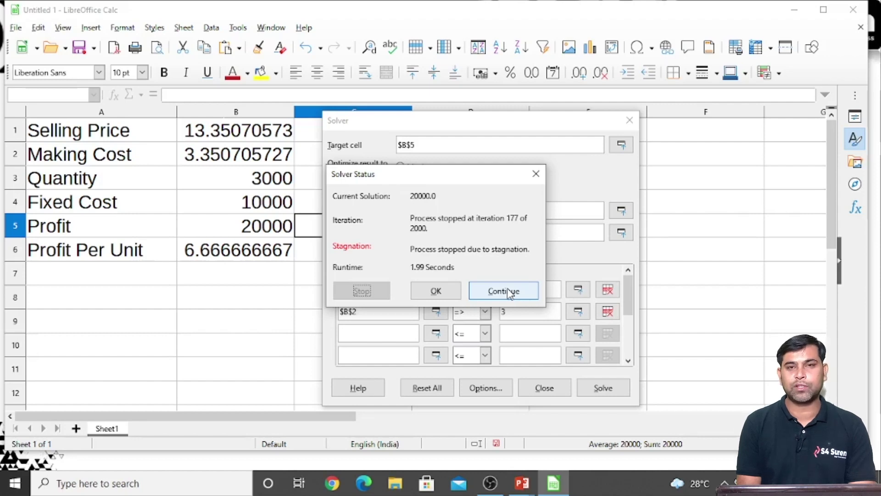
left_click(509, 292)
left_click(508, 292)
left_click(509, 292)
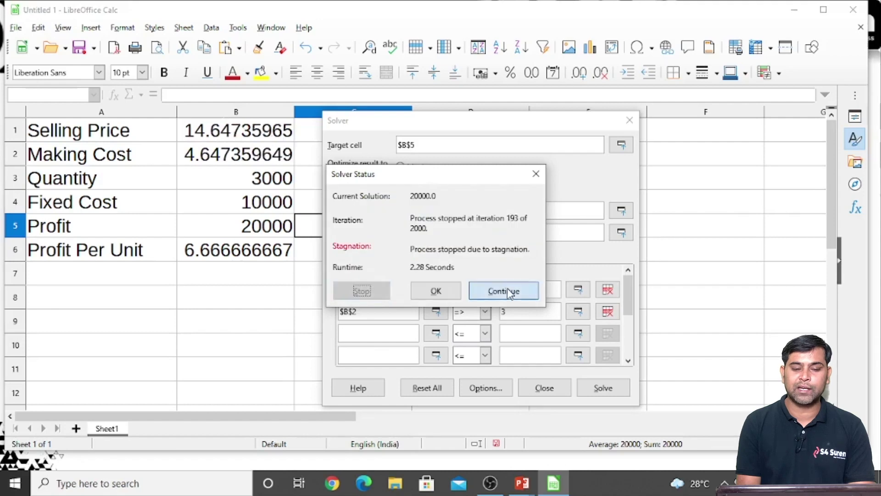
left_click(508, 292)
left_click(508, 292)
left_click(509, 292)
left_click(509, 292)
left_click(509, 292)
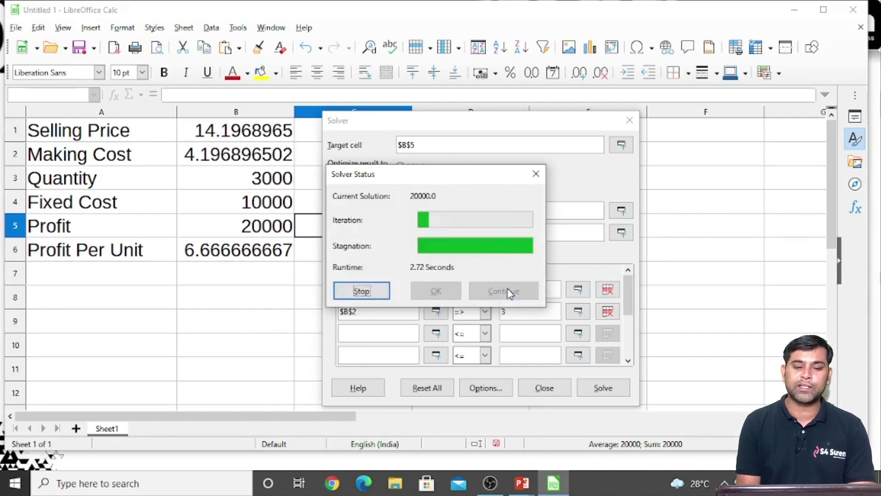
left_click(509, 292)
left_click(509, 292)
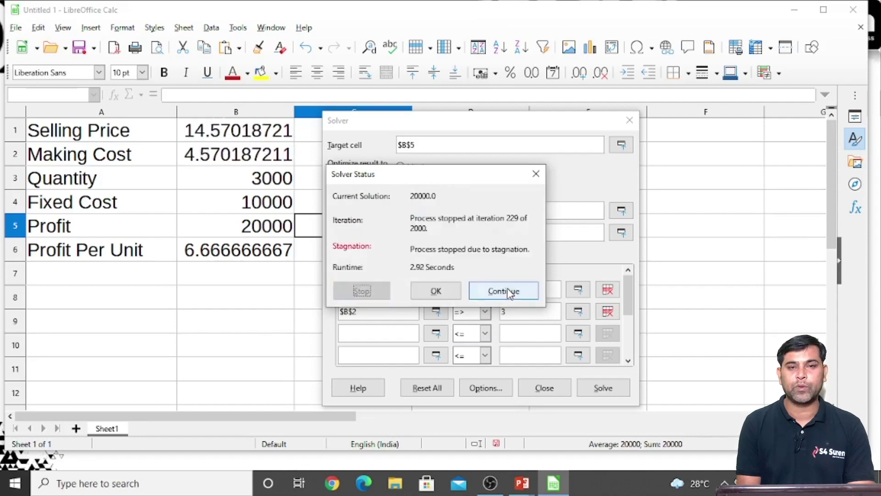
left_click(509, 292)
left_click(508, 292)
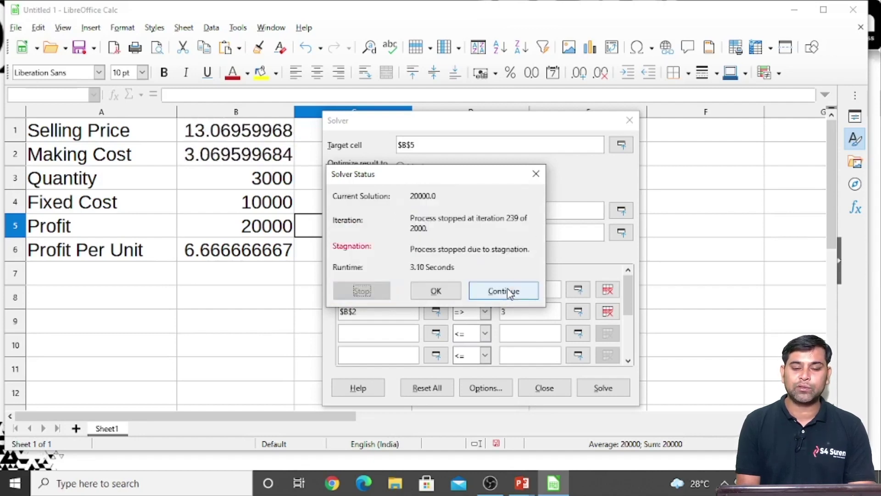
left_click(509, 292)
left_click(509, 292)
left_click(509, 292)
left_click(509, 292)
left_click(508, 292)
left_click(509, 292)
left_click(509, 292)
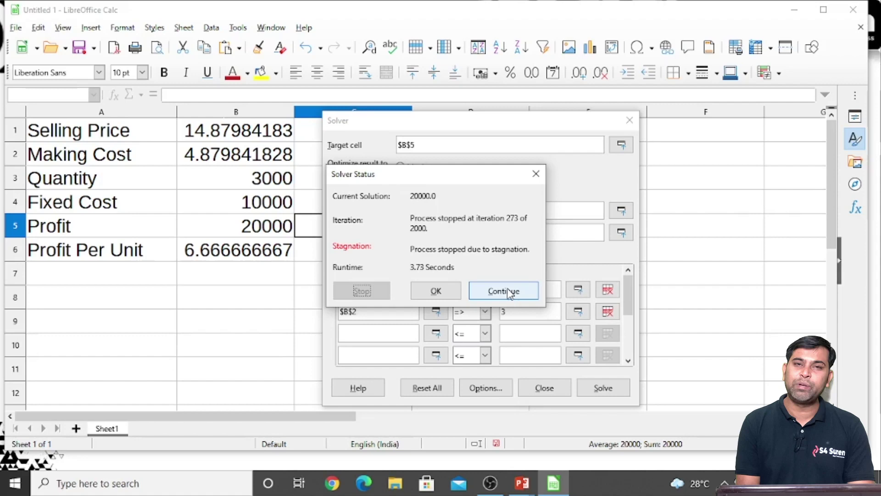
left_click(509, 290)
left_click(509, 290)
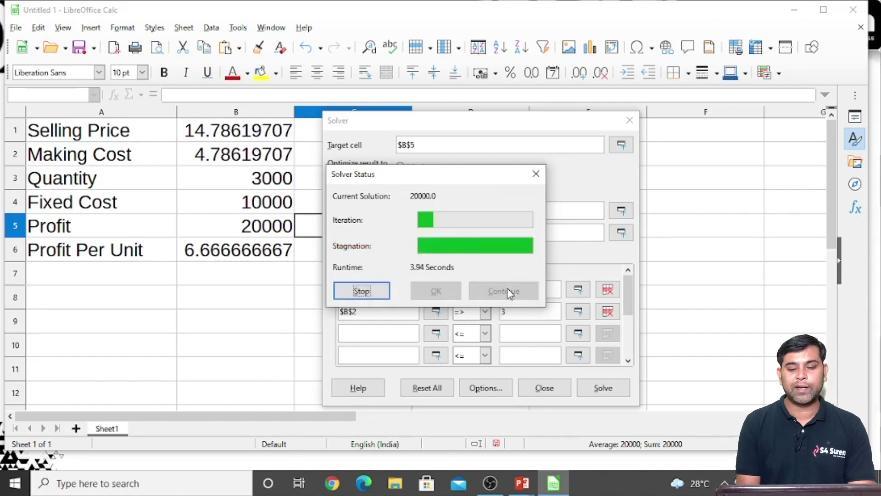
left_click(509, 290)
left_click(509, 290)
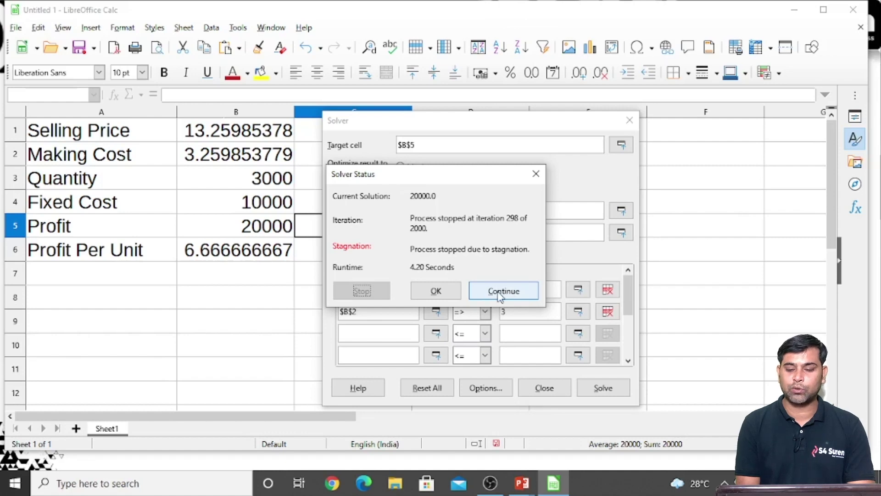
left_click(501, 296)
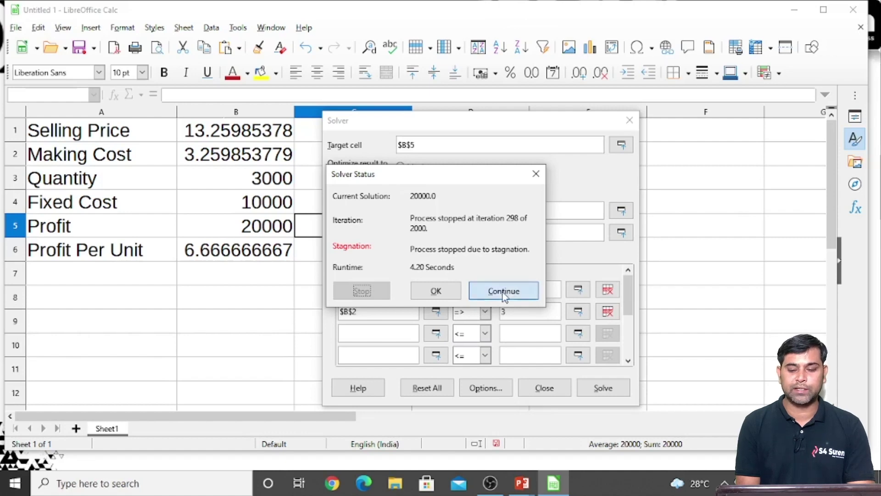
Accept the end of the solving run, restore the previous cell values and close Solver.
left_click(452, 295)
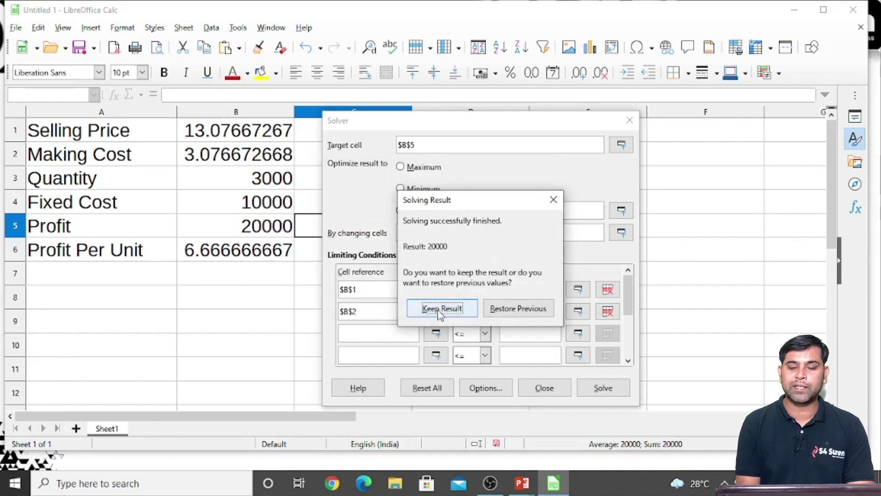
left_click(519, 310)
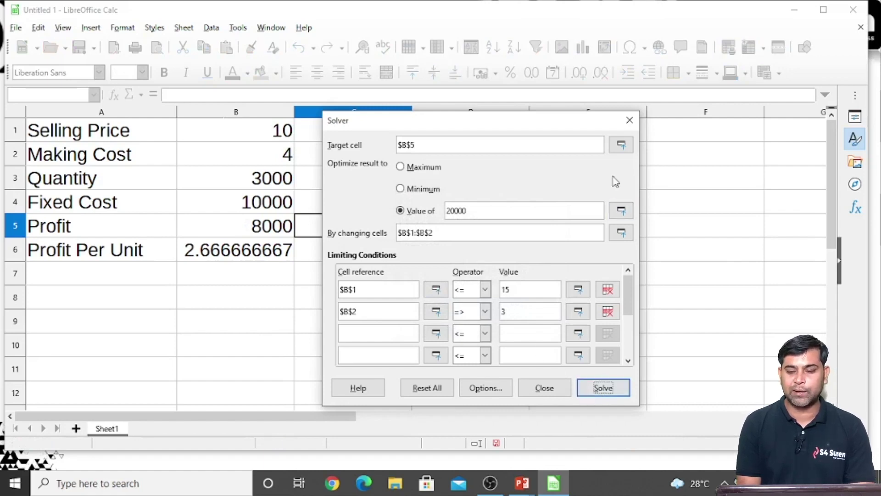
left_click(630, 120)
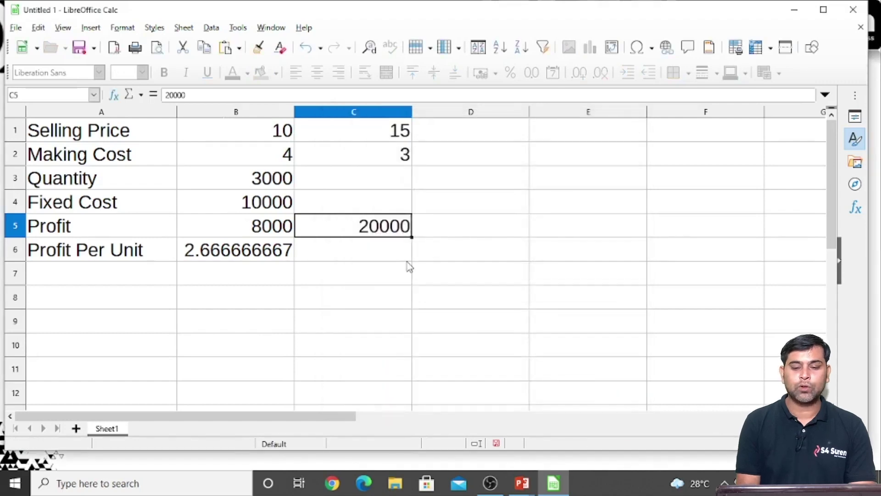
Close the profit spreadsheet without saving the changes.
left_click(407, 260)
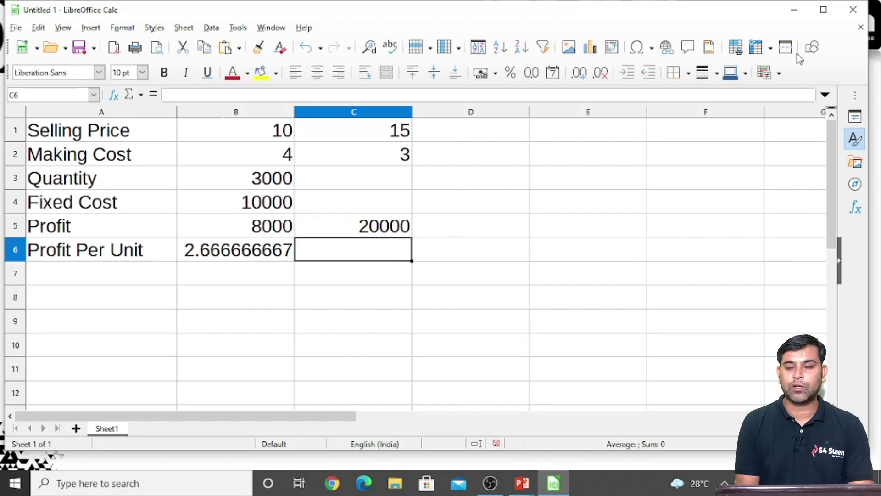
left_click(853, 12)
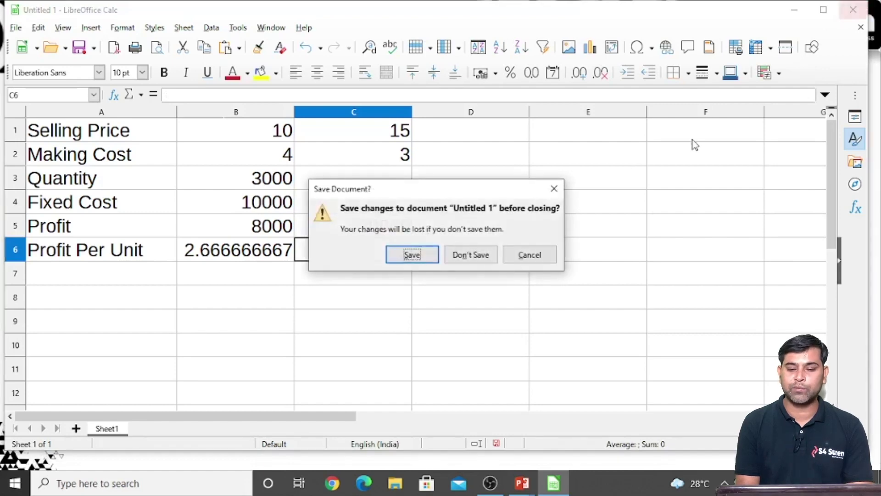
left_click(468, 253)
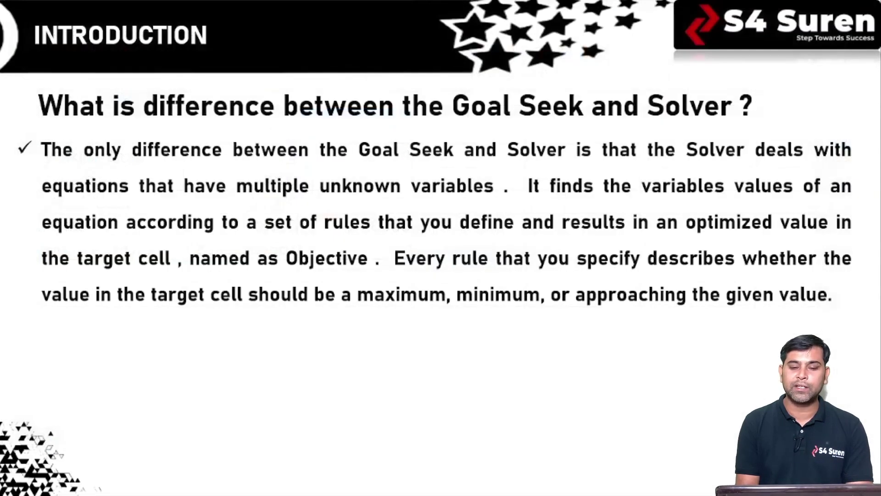